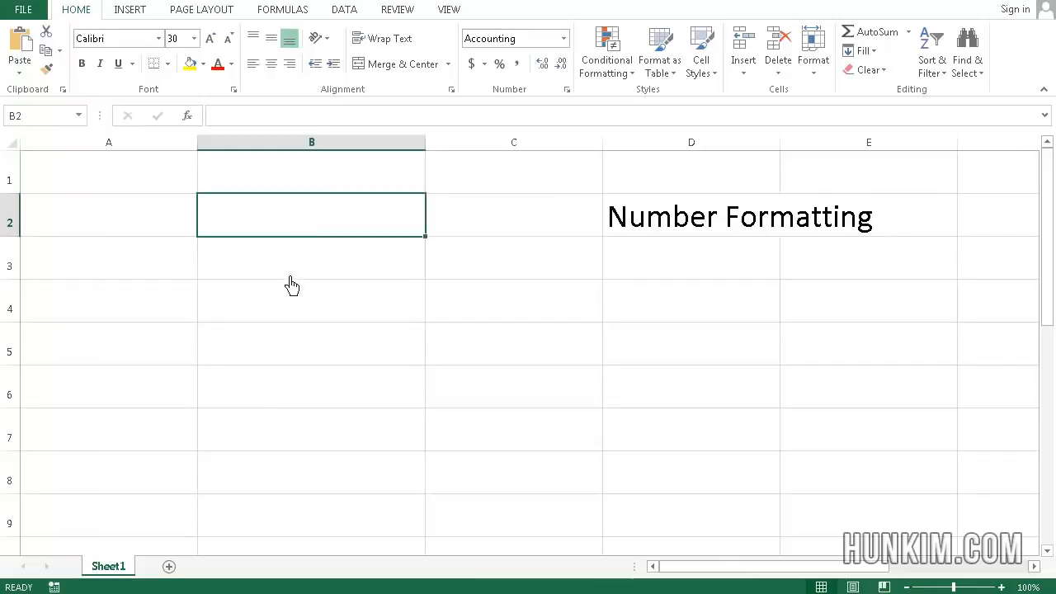
Enter 12.34 in cell B3 and set the cell's number format to General.
key(Return)
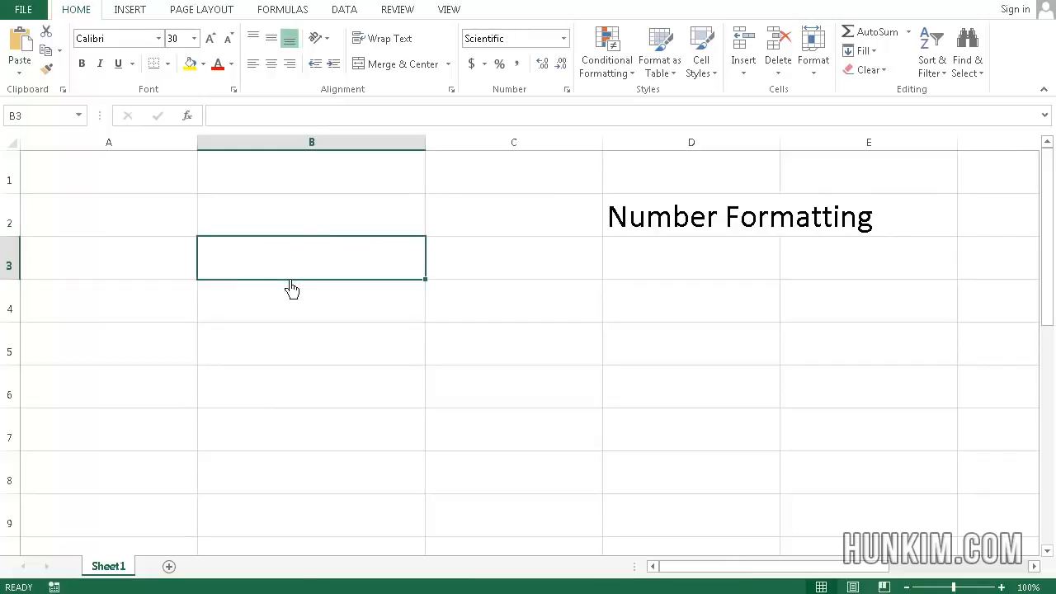
text(12.34)
key(Return)
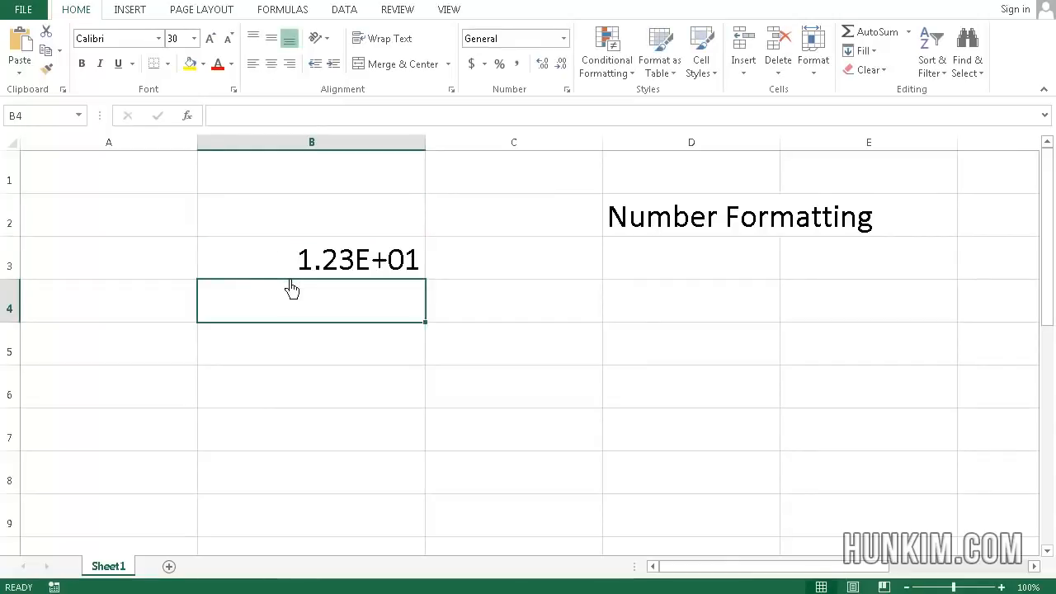
key(Up)
click(563, 39)
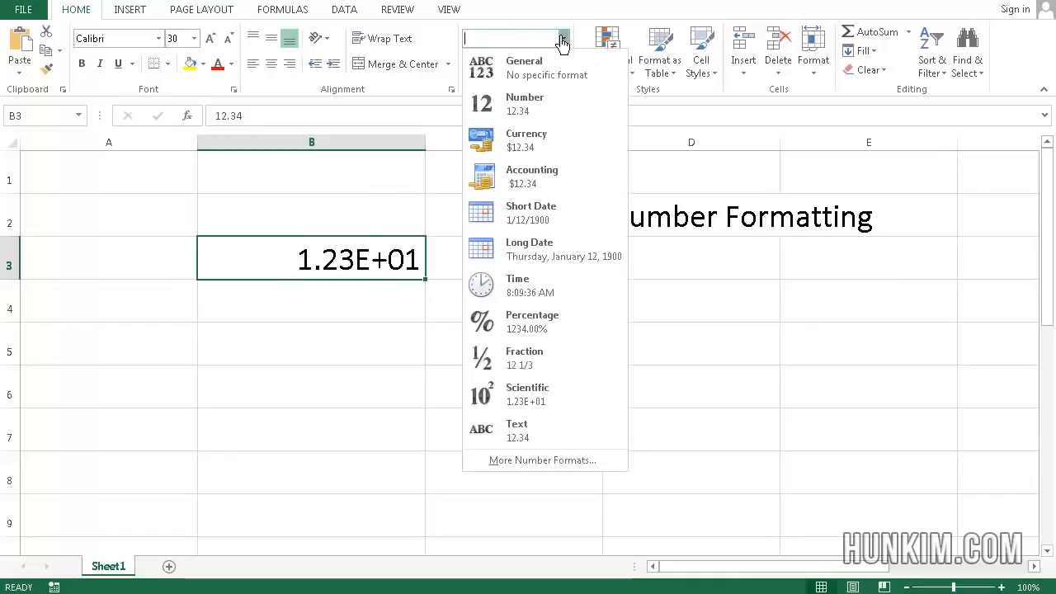
click(528, 68)
click(386, 312)
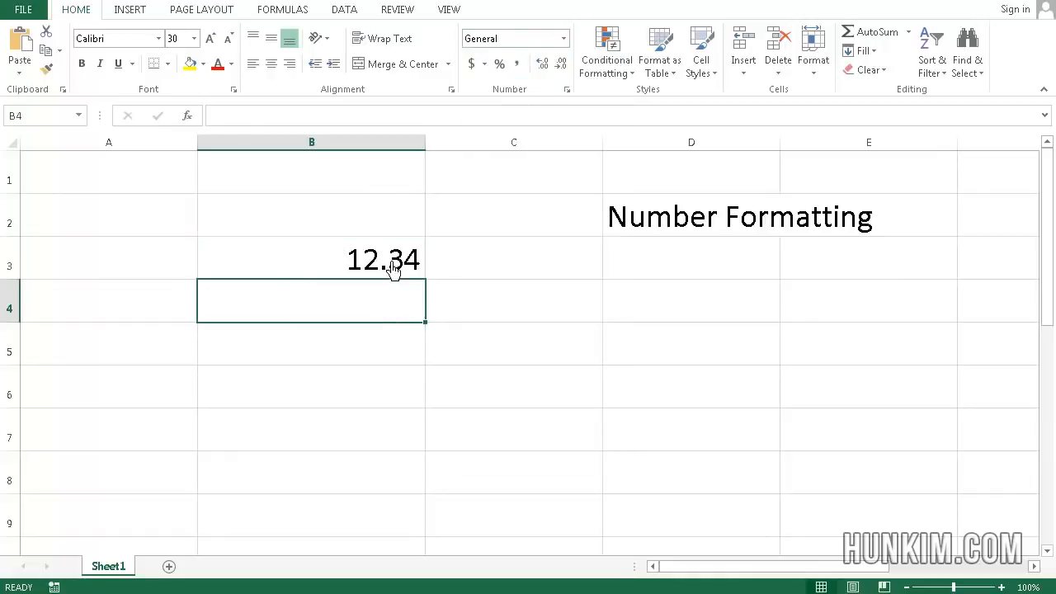
Apply the dollar Accounting number format to the value in cell B3.
click(387, 267)
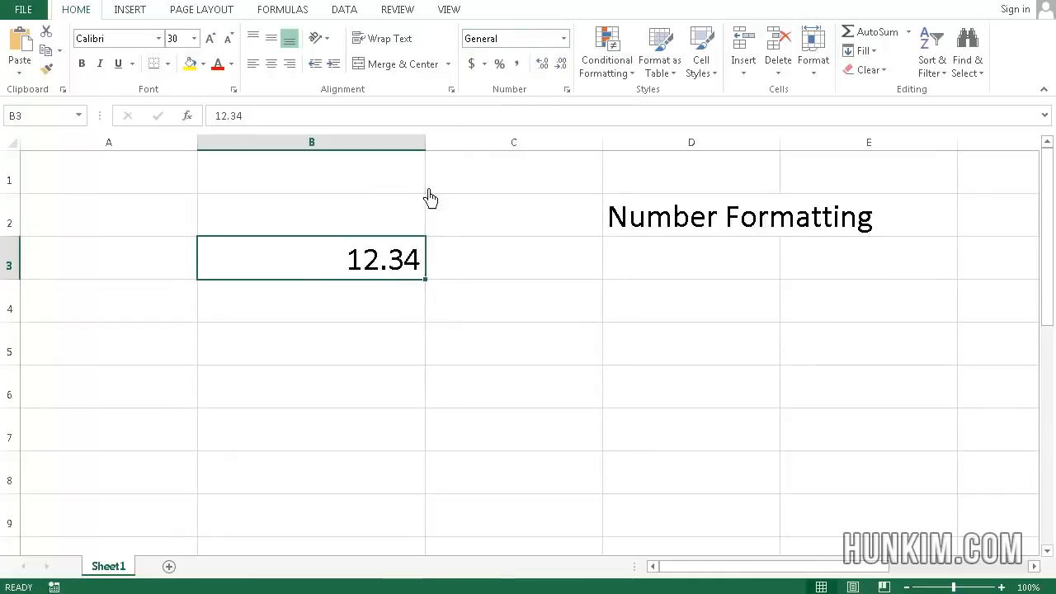
click(470, 66)
click(470, 66)
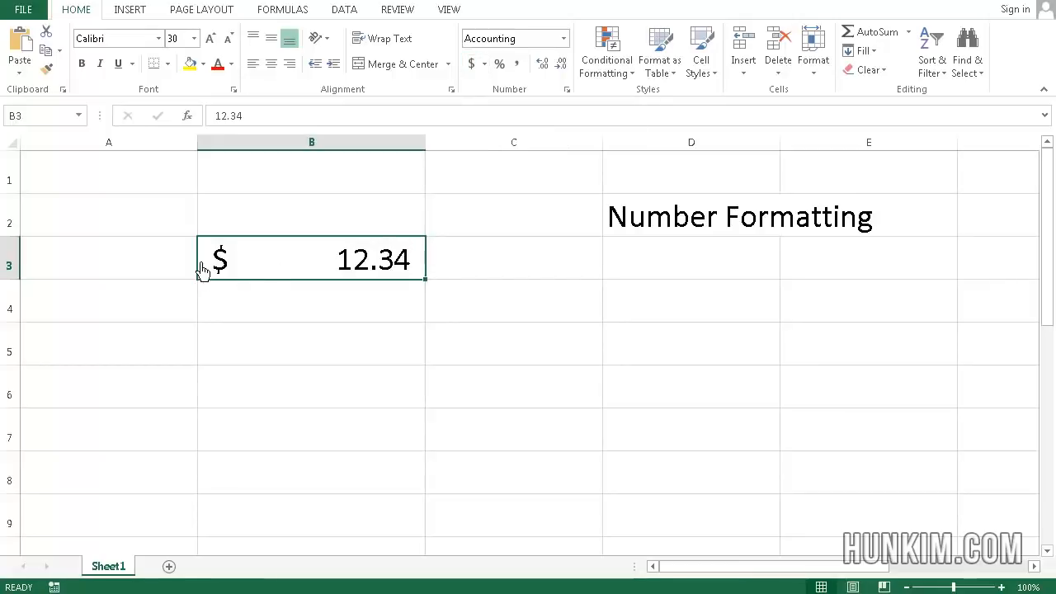
Enter 199.99 in cell B4.
click(351, 326)
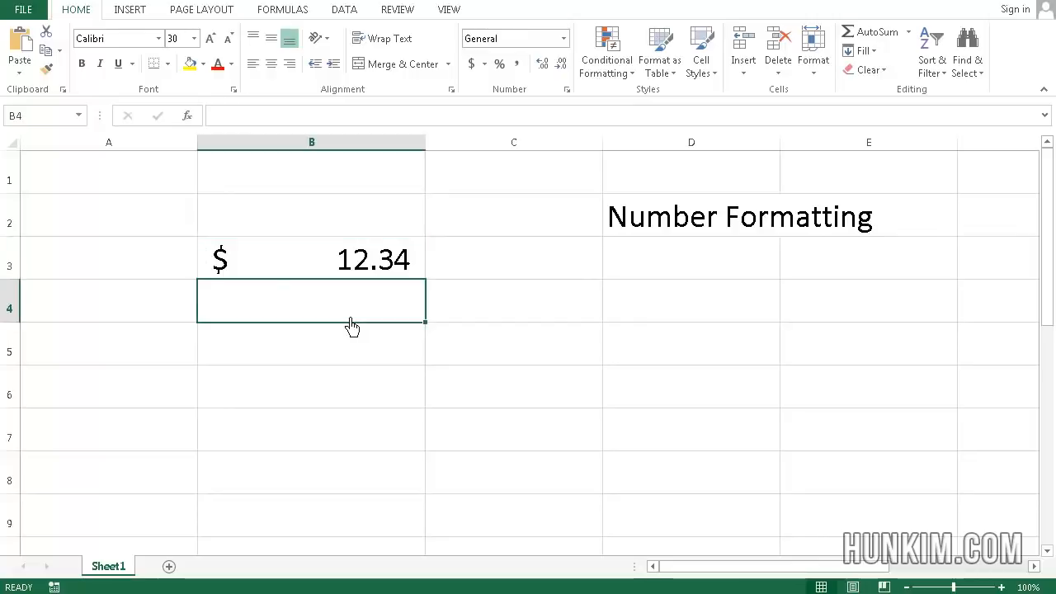
text(199.99)
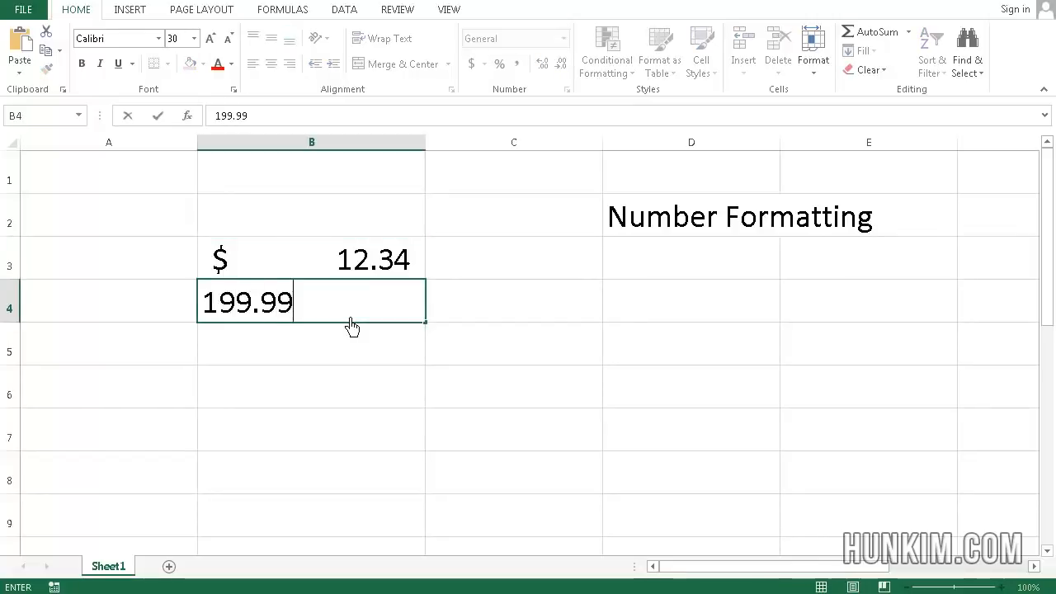
key(Return)
click(351, 326)
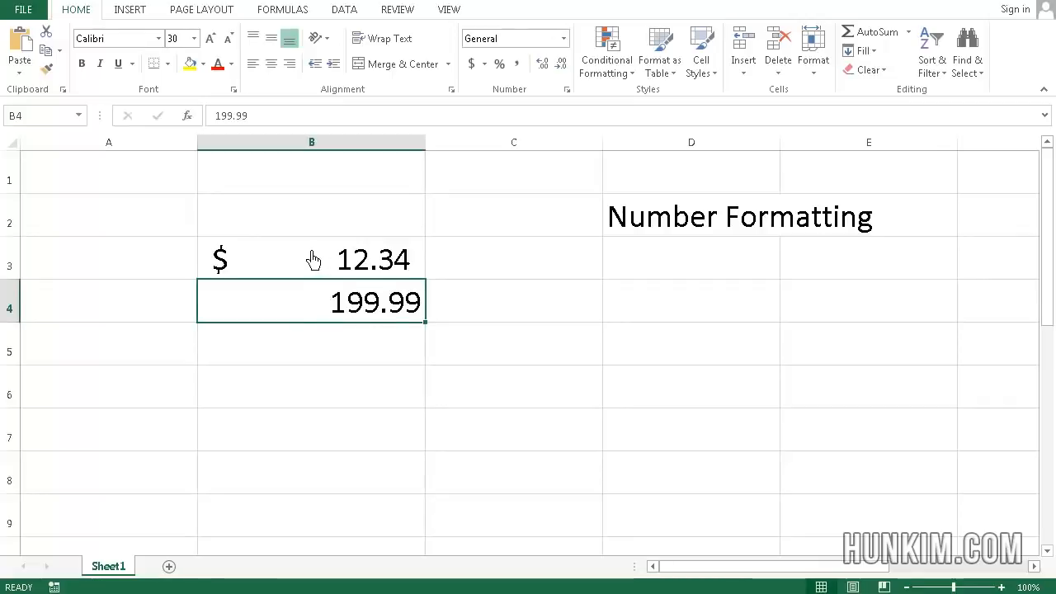
Apply the dollar Accounting number format to the whole of column B.
drag(326, 252, 355, 291)
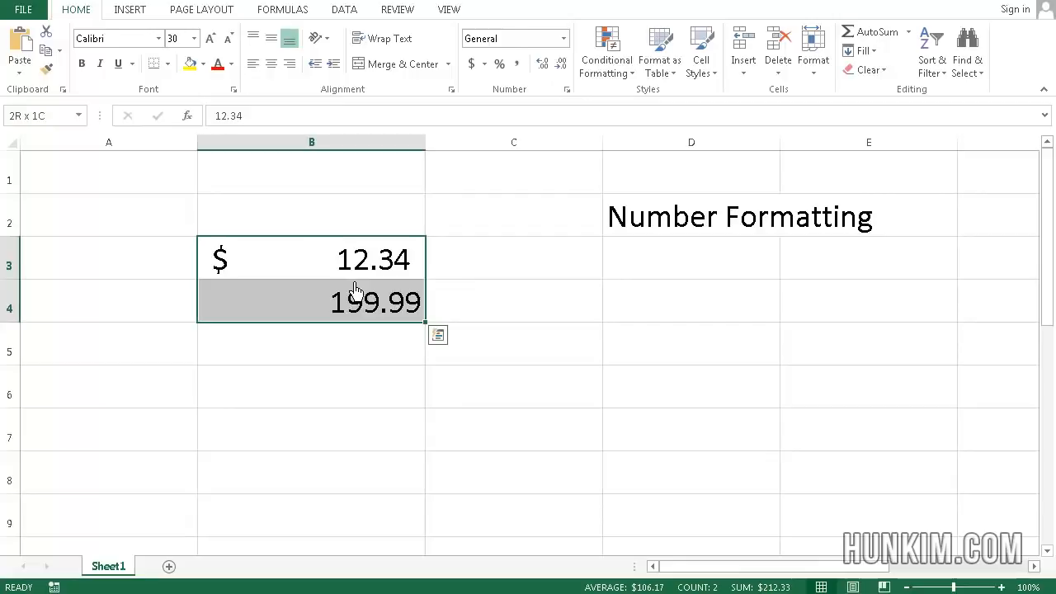
click(341, 149)
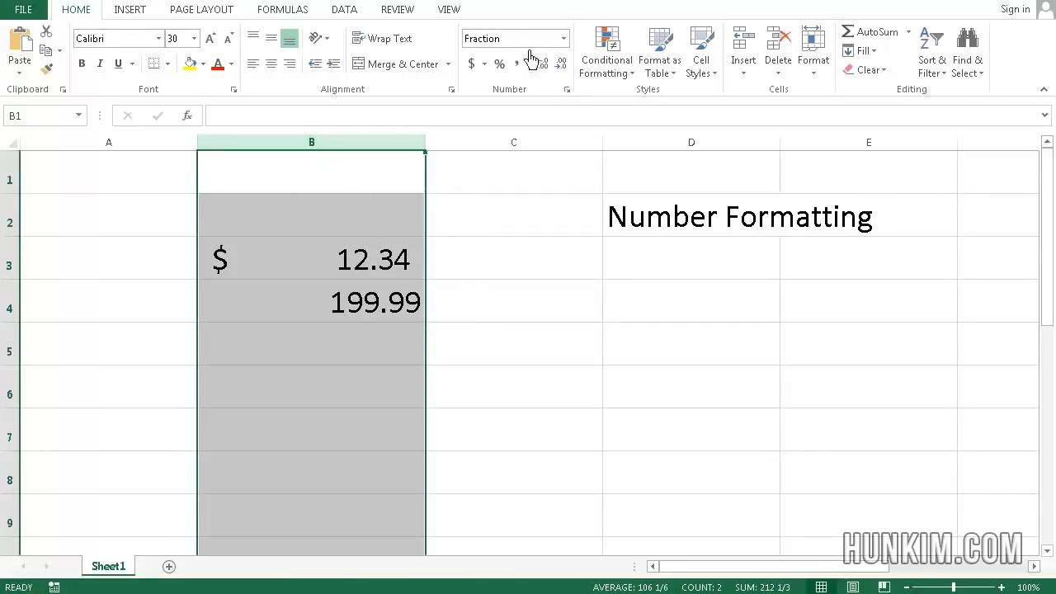
click(472, 67)
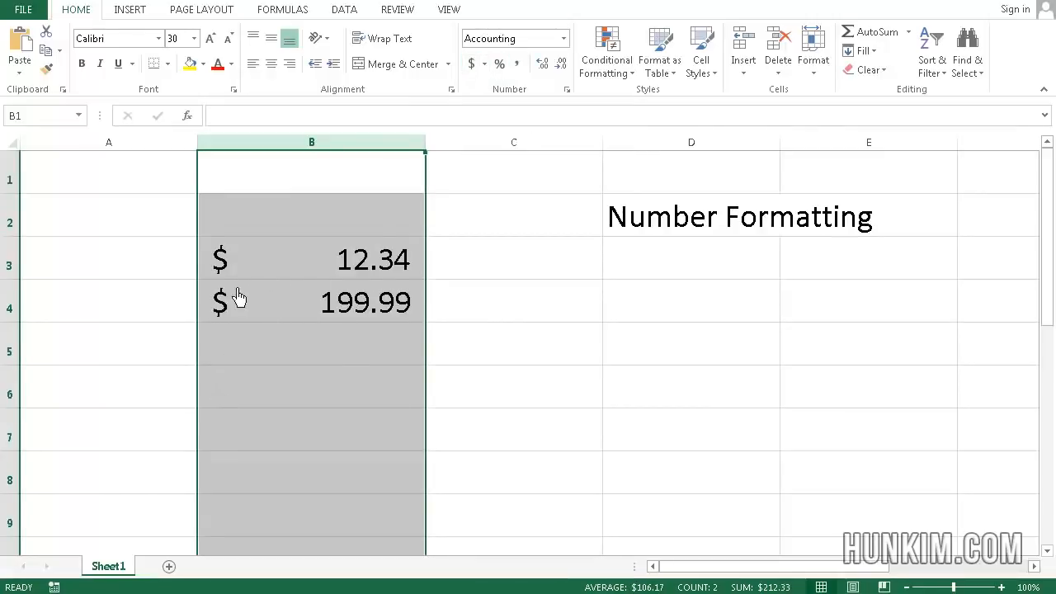
click(297, 263)
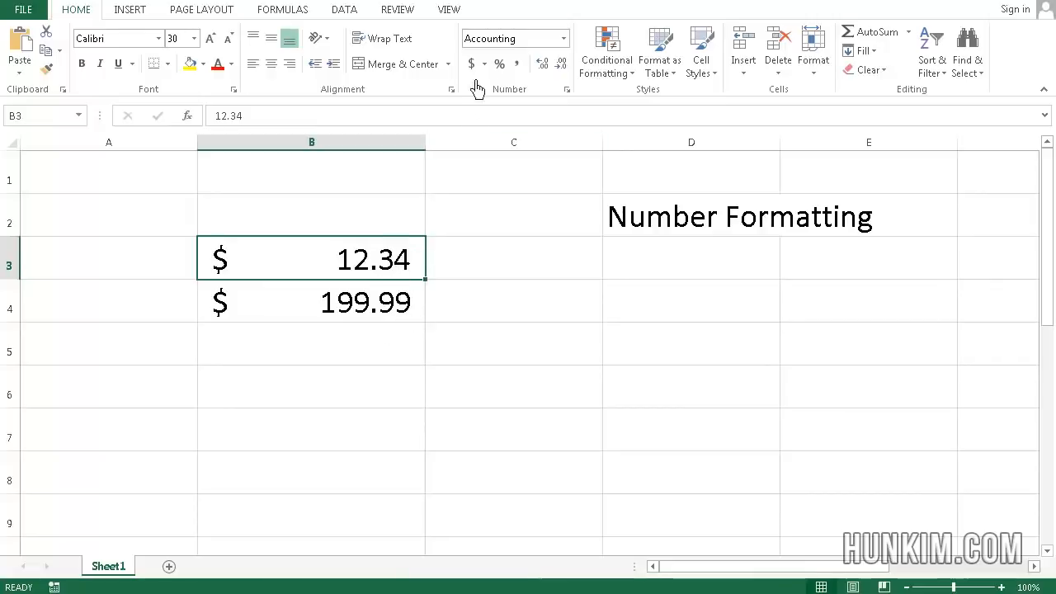
click(523, 293)
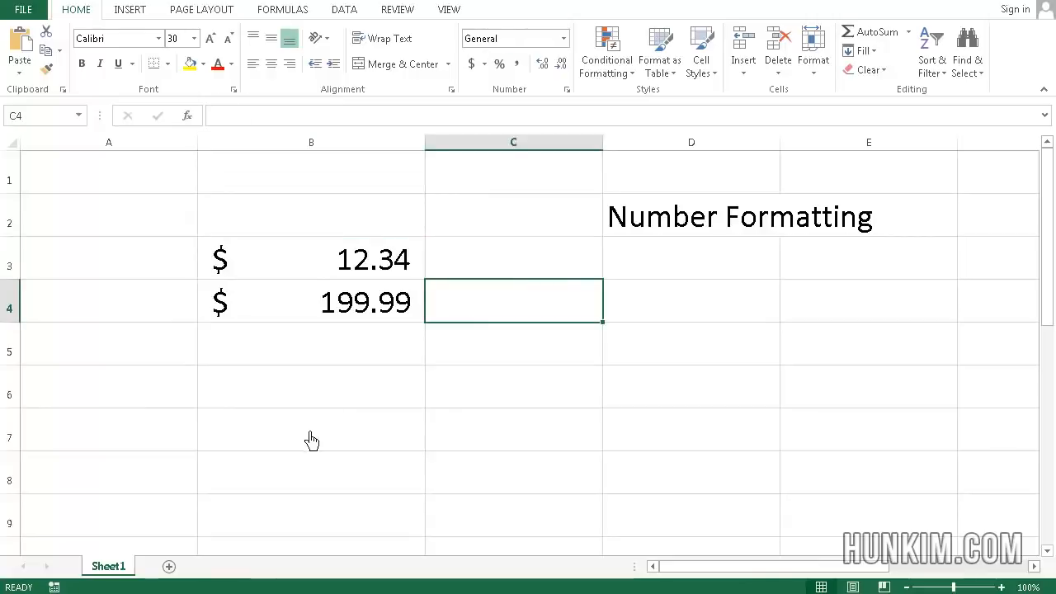
Enter 132.224 in cell B7.
click(339, 434)
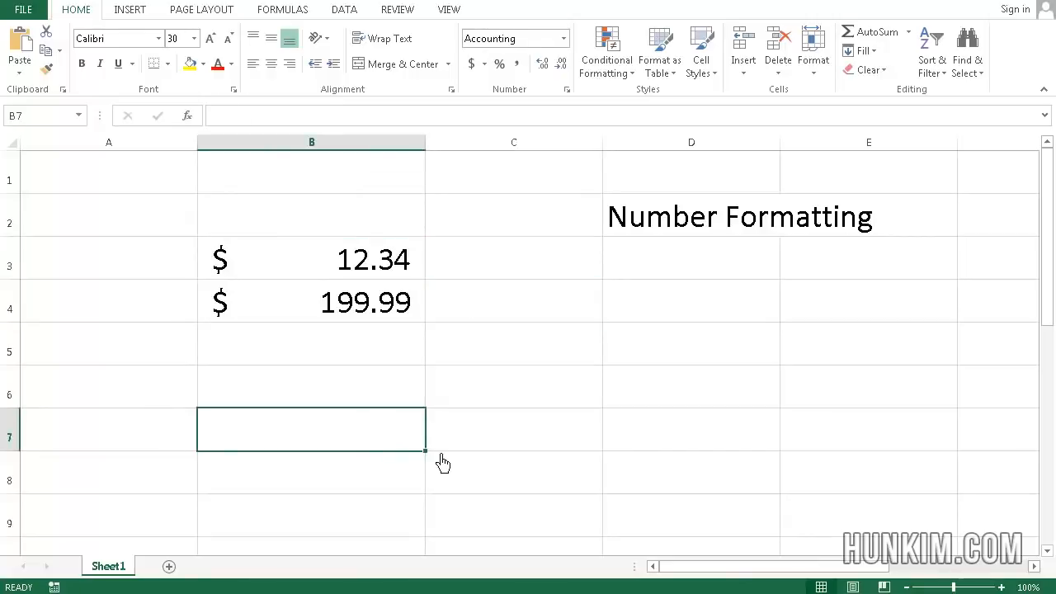
text(132.)
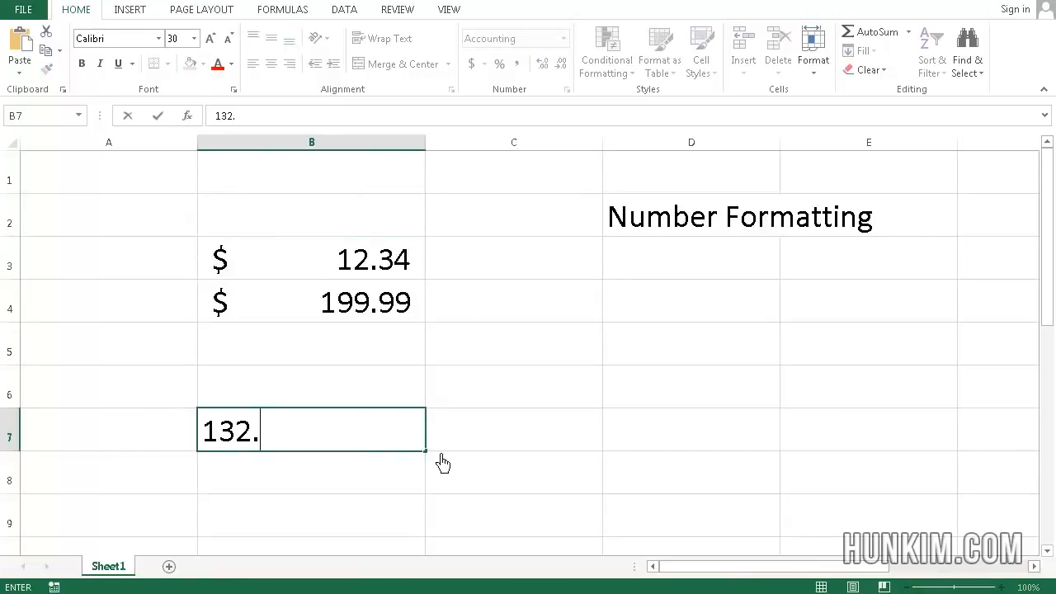
text(224)
key(Return)
key(Up)
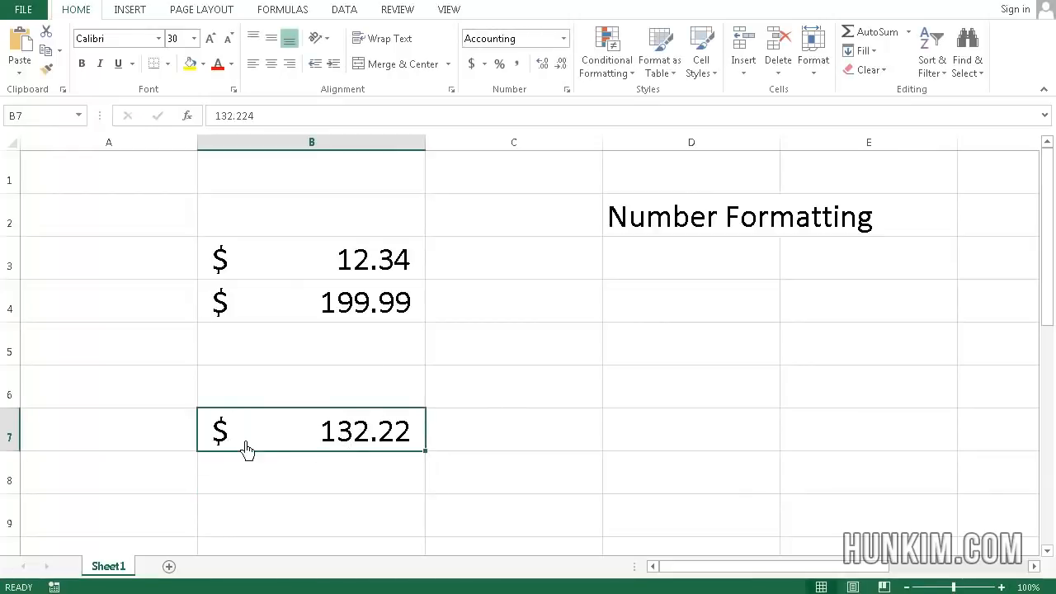
Set the number format of cells B6:B9 to General.
click(295, 393)
drag(295, 393, 344, 507)
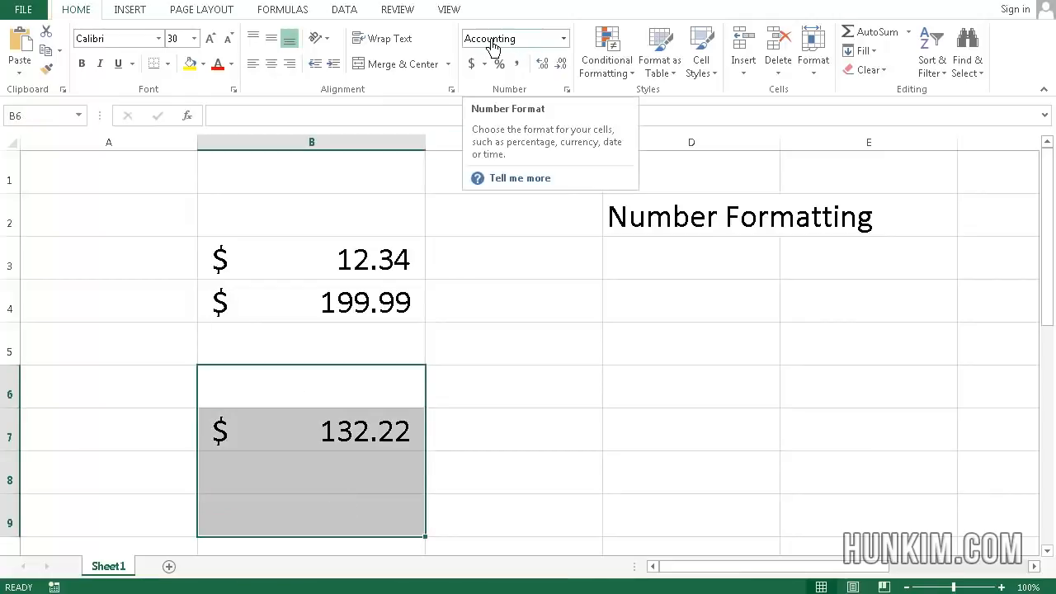
click(564, 39)
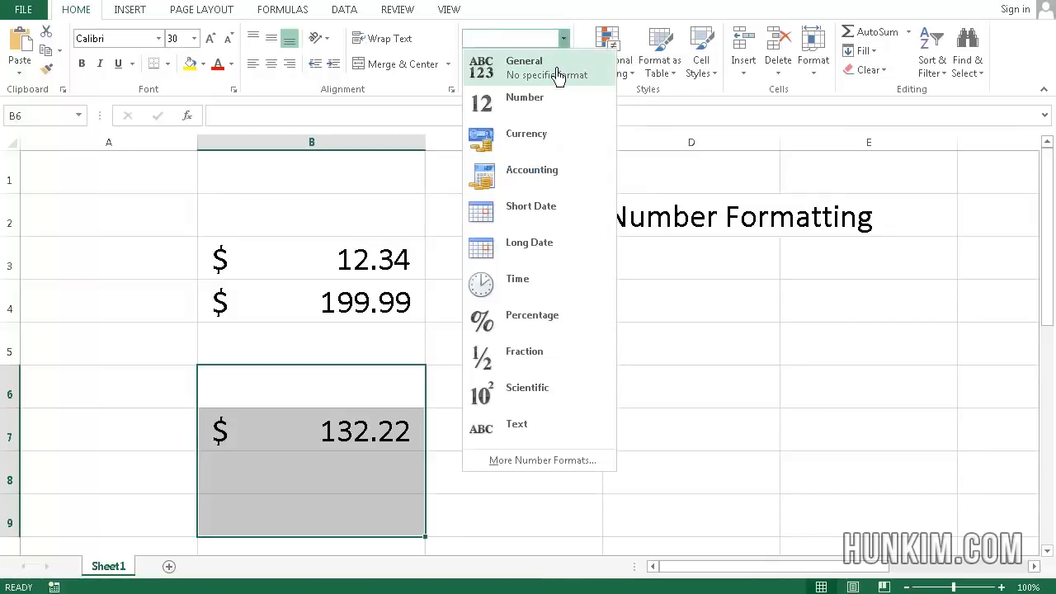
click(558, 76)
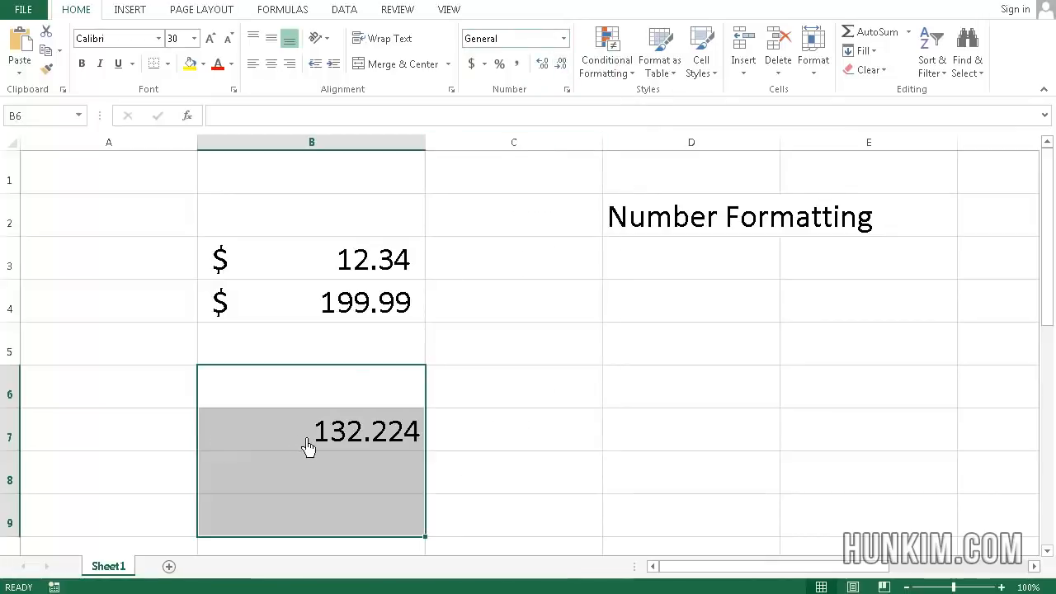
Set cells B6:B9 to the Text format and center their contents horizontally.
click(565, 39)
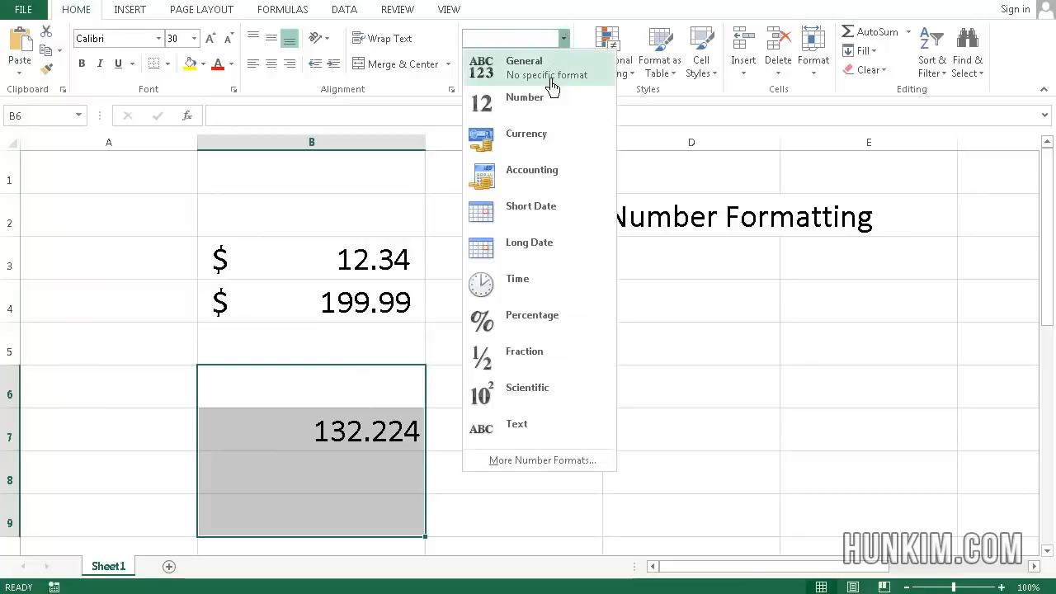
click(526, 429)
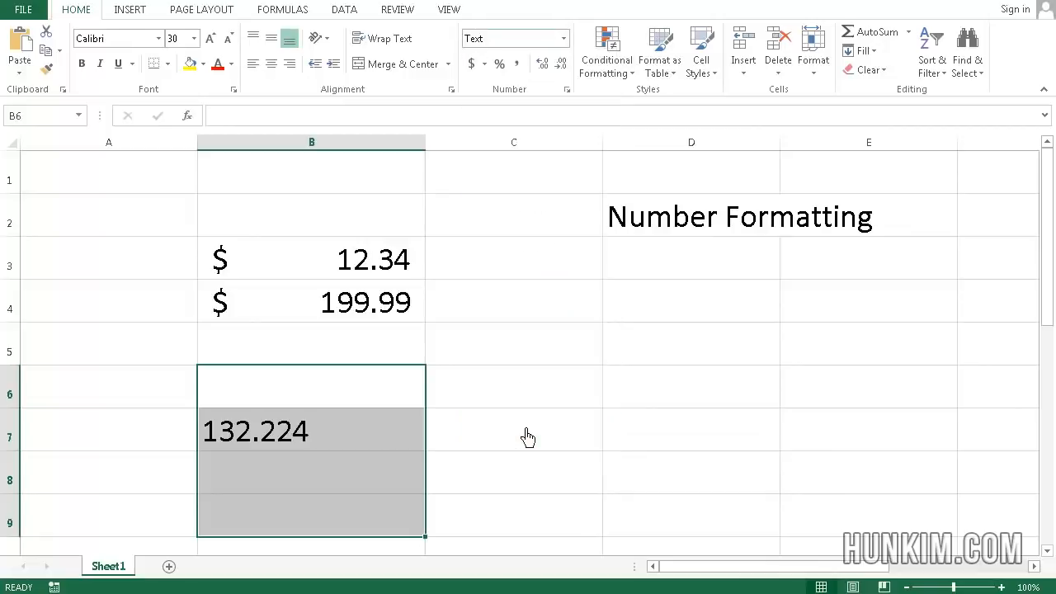
click(271, 64)
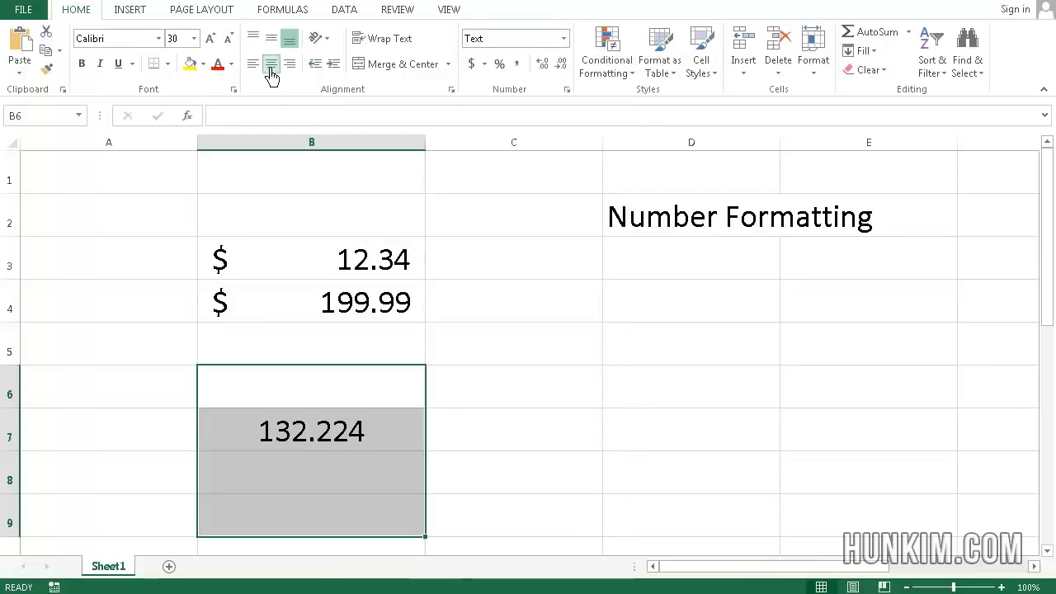
Apply the dollar Accounting format to B6:B9 and replace it with Comma Style.
click(471, 65)
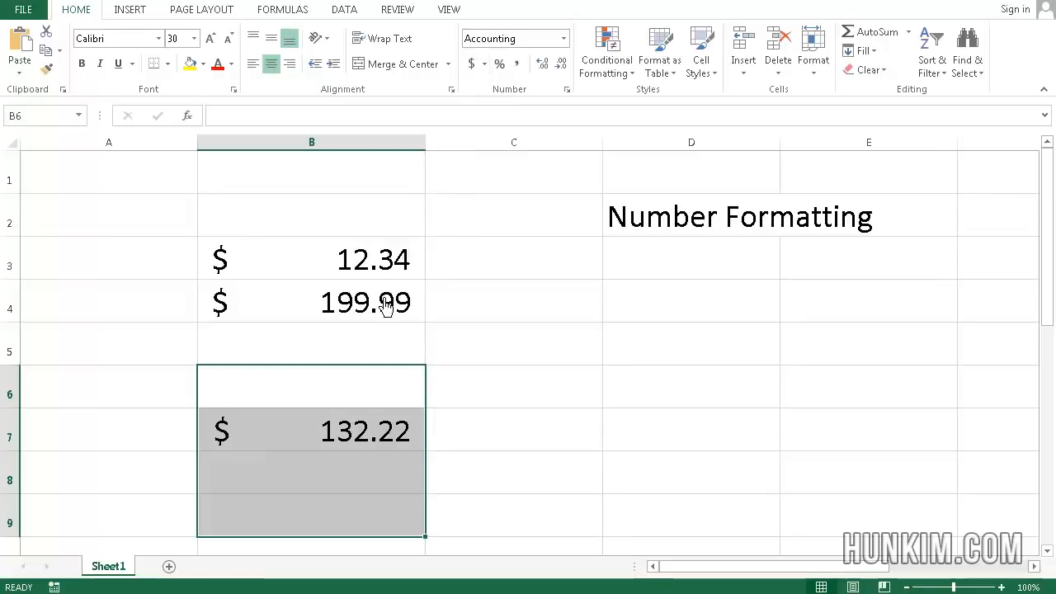
click(519, 66)
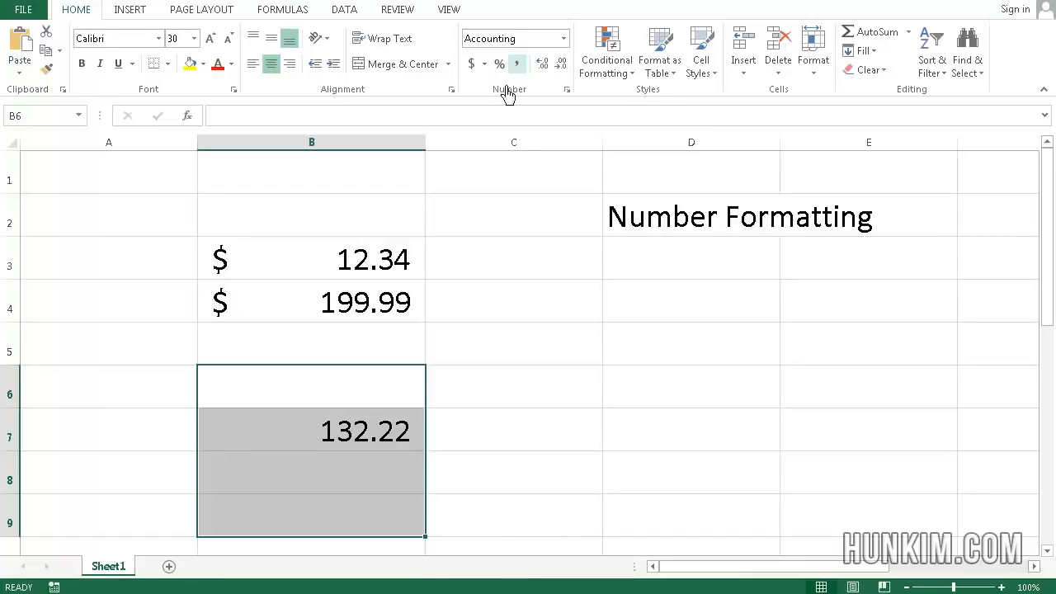
click(367, 389)
Enter 9.99 in cell B8.
click(382, 473)
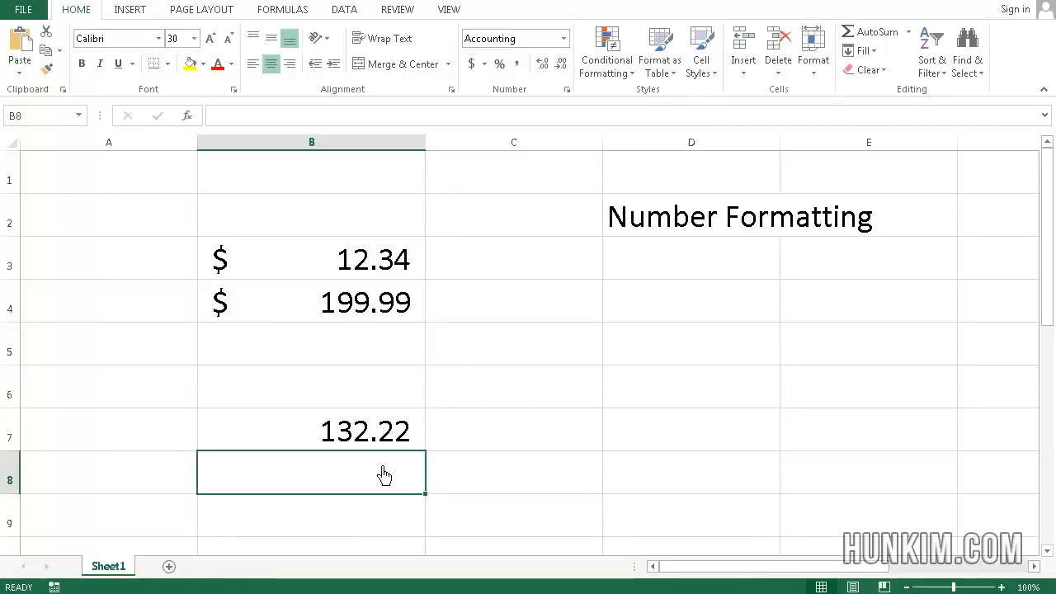
text(9.99)
key(Return)
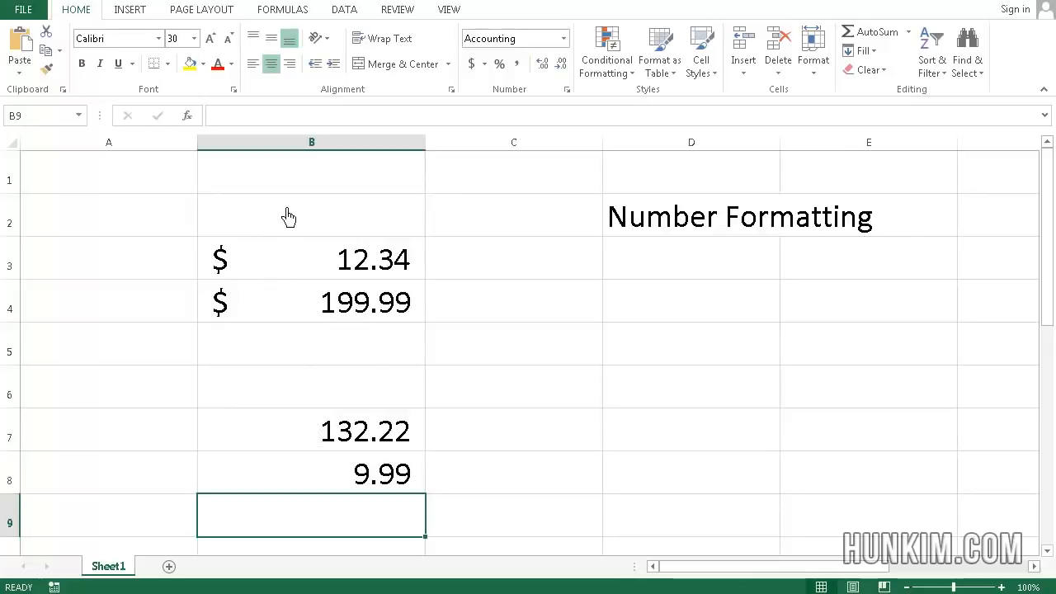
Clear the contents of B2:B8 and reset the number format of column B to General.
drag(303, 216, 327, 503)
key(Delete)
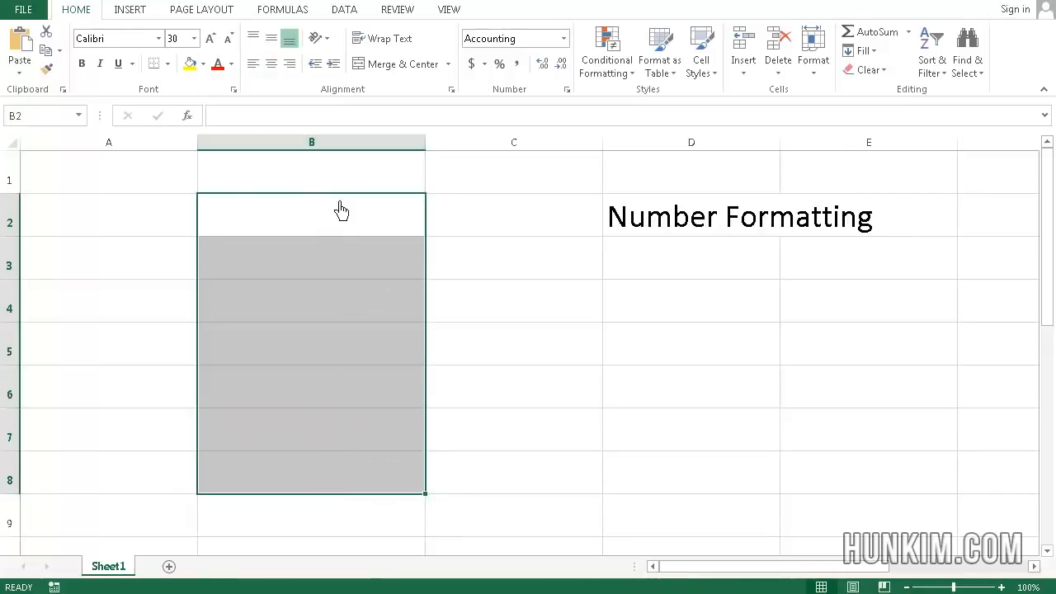
click(297, 151)
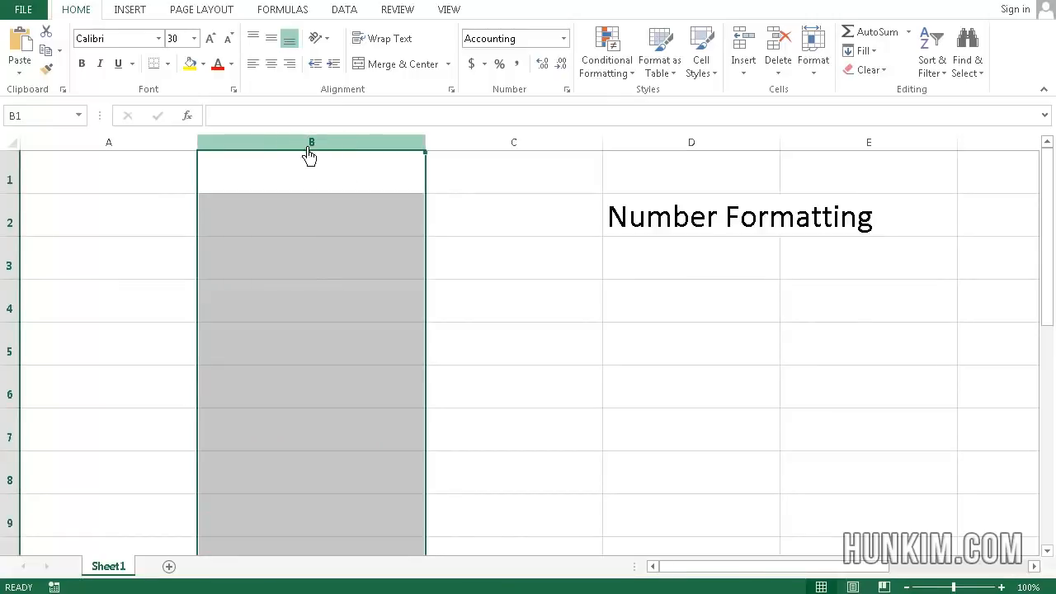
click(564, 38)
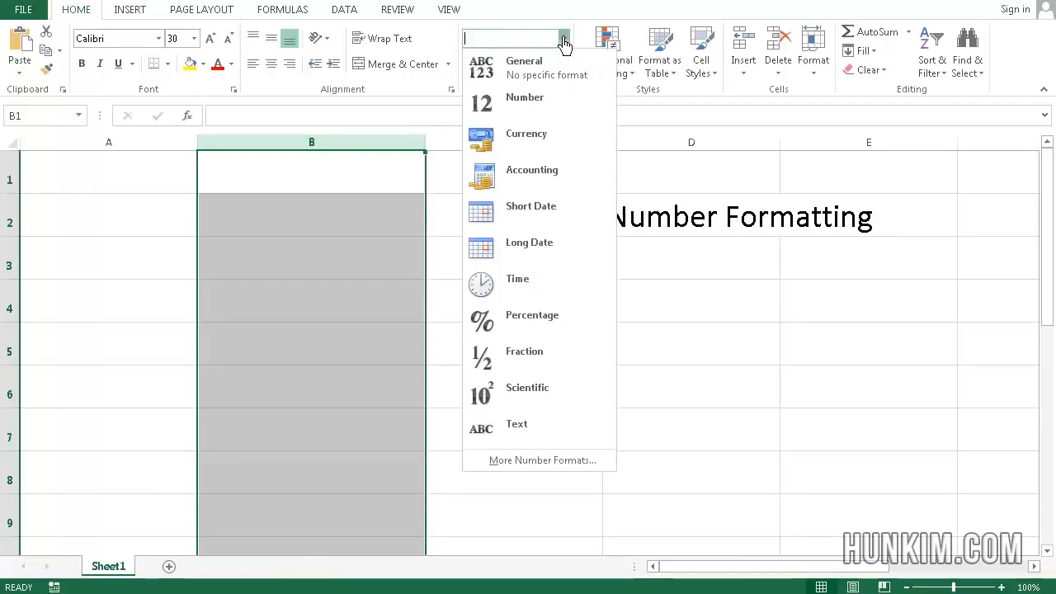
click(519, 78)
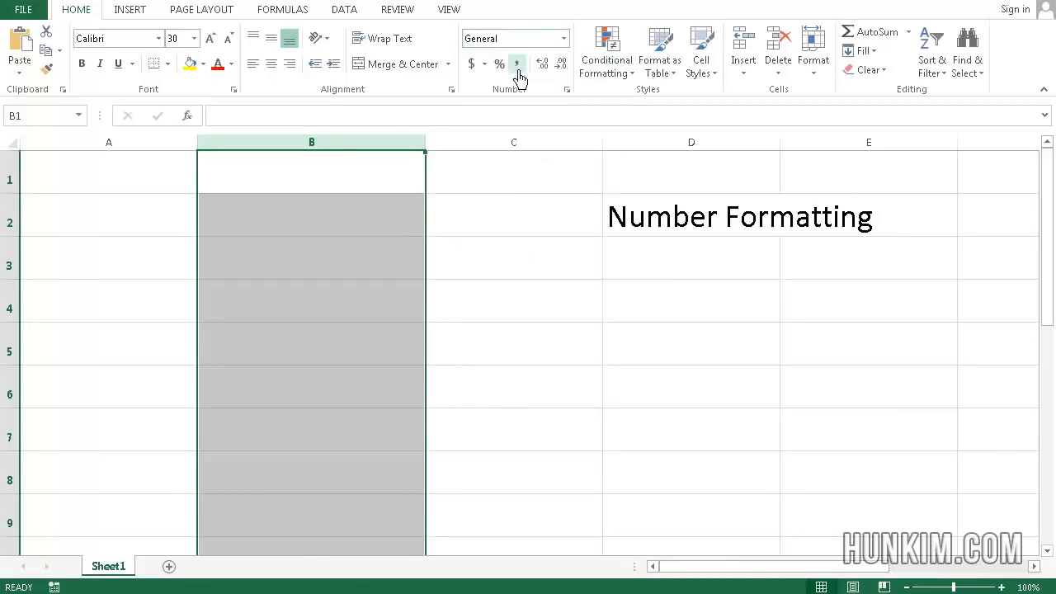
click(439, 233)
Enter .88 in cell B4 and format the cell as a percentage.
click(371, 322)
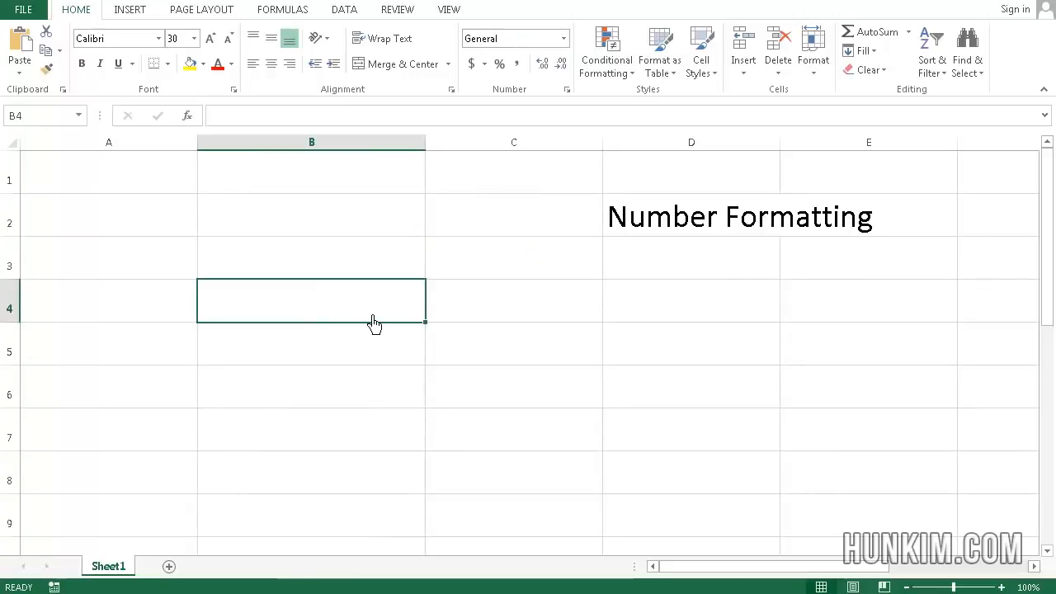
text(.88)
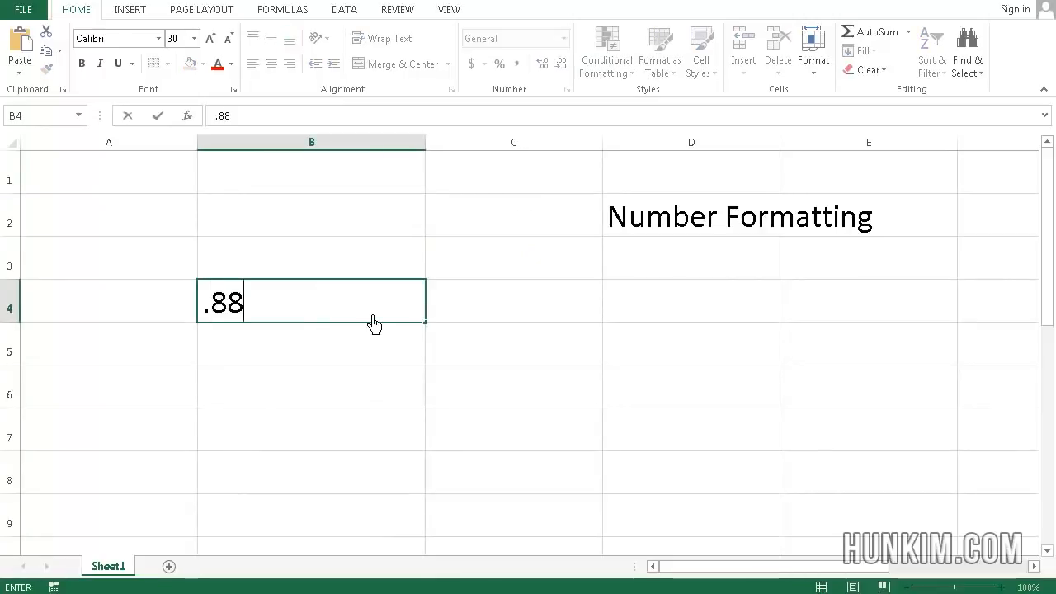
key(Return)
click(312, 307)
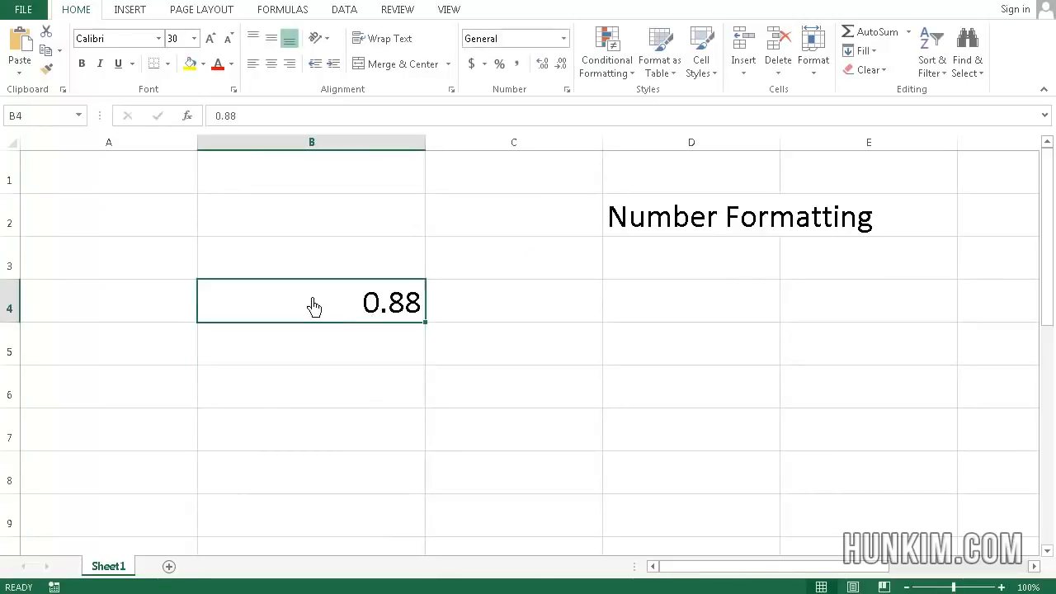
click(499, 66)
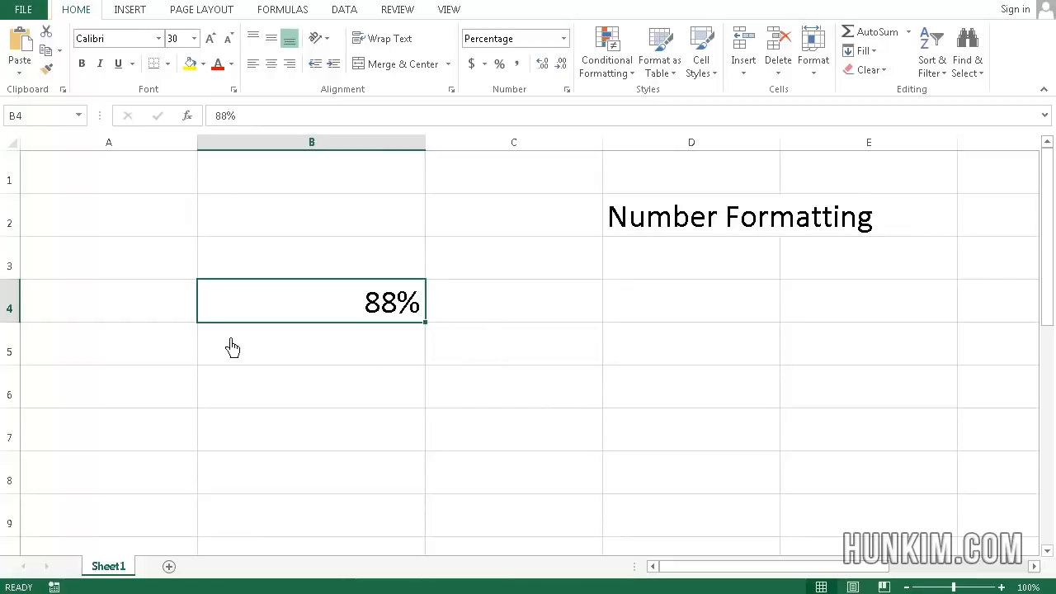
Enter 2000 in cell A4.
click(159, 324)
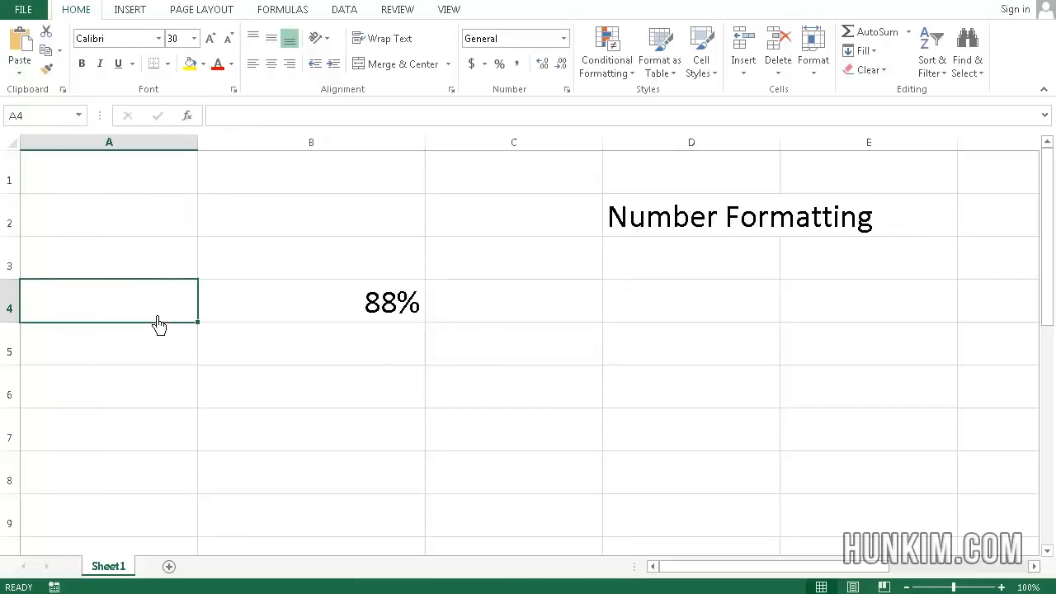
text(2000)
key(Return)
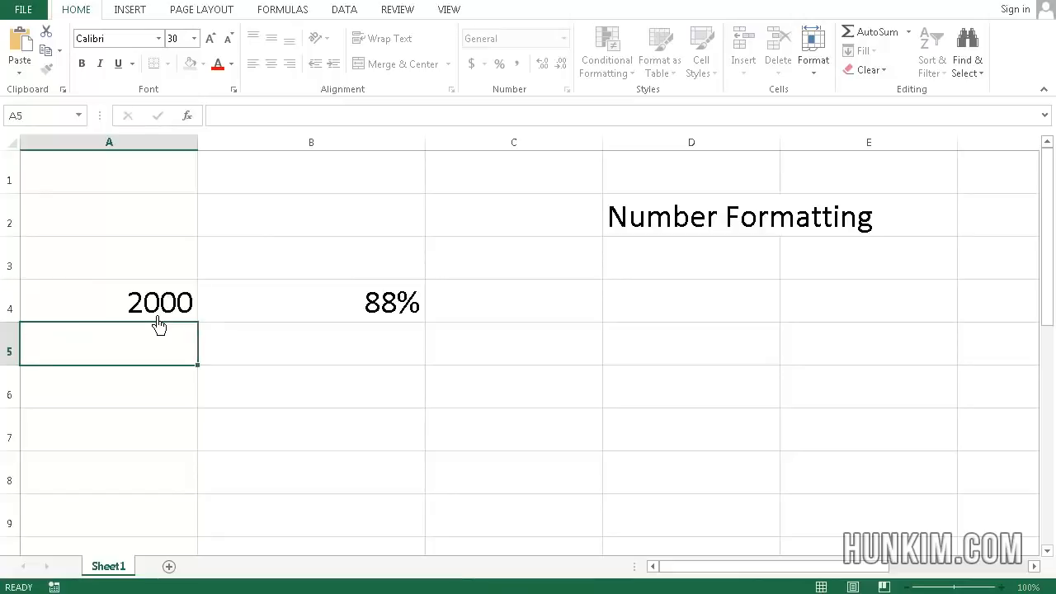
click(159, 320)
key(Right)
key(Right)
key(Left)
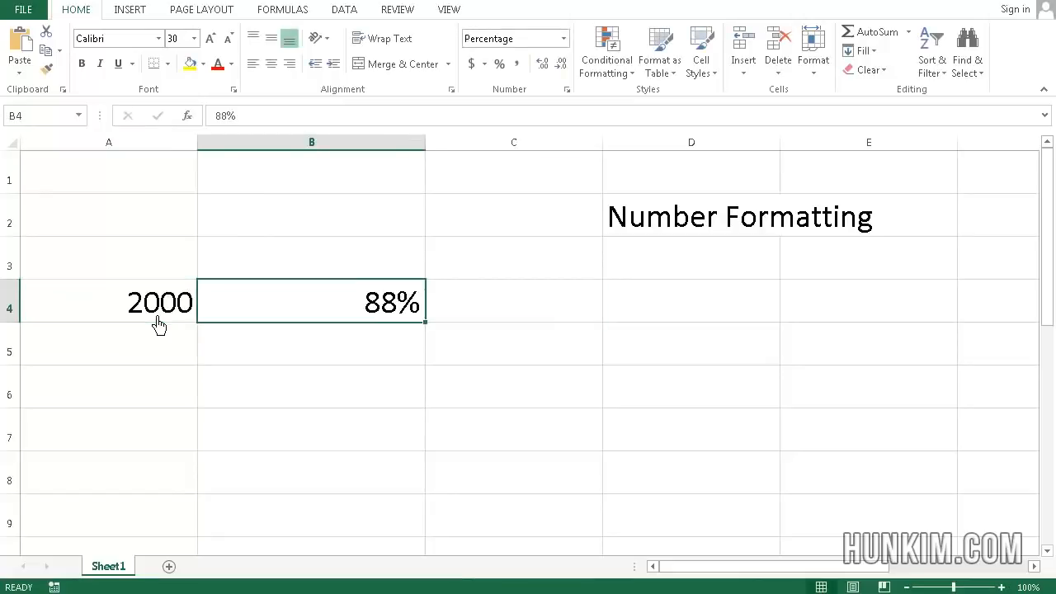
key(Right)
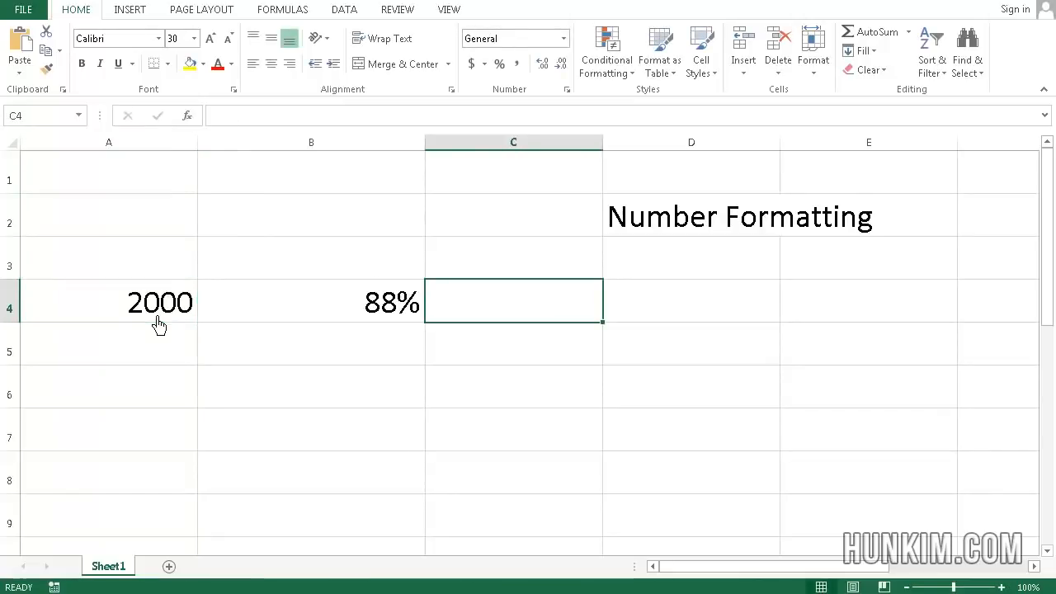
key(Left)
key(Left)
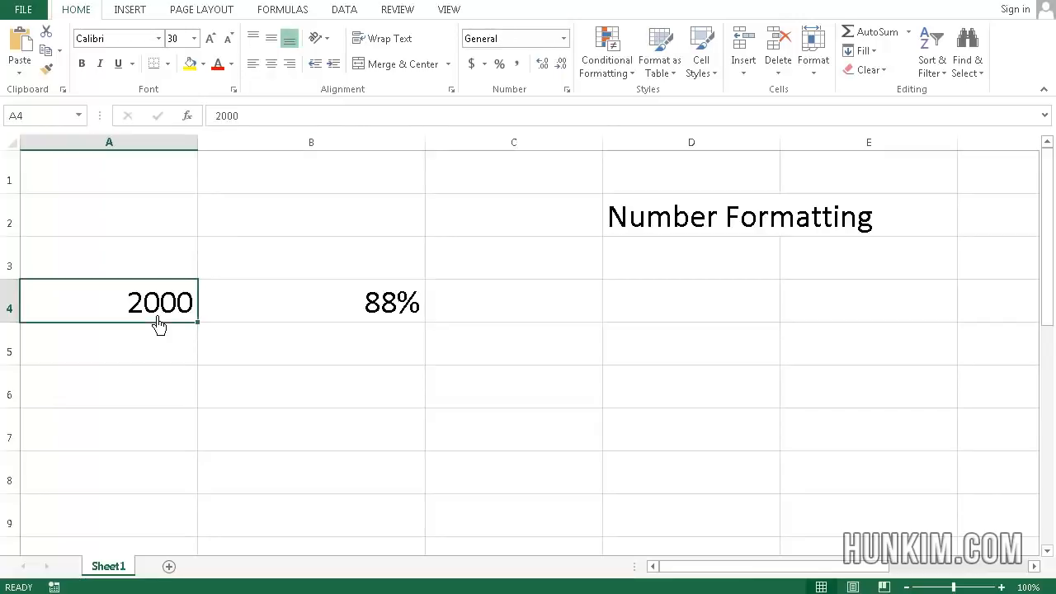
key(Right)
key(Left)
Multiply A4 by B4 in cell C4 with the formula =A4*B4, and check the percentage in B4.
key(Right)
key(Right)
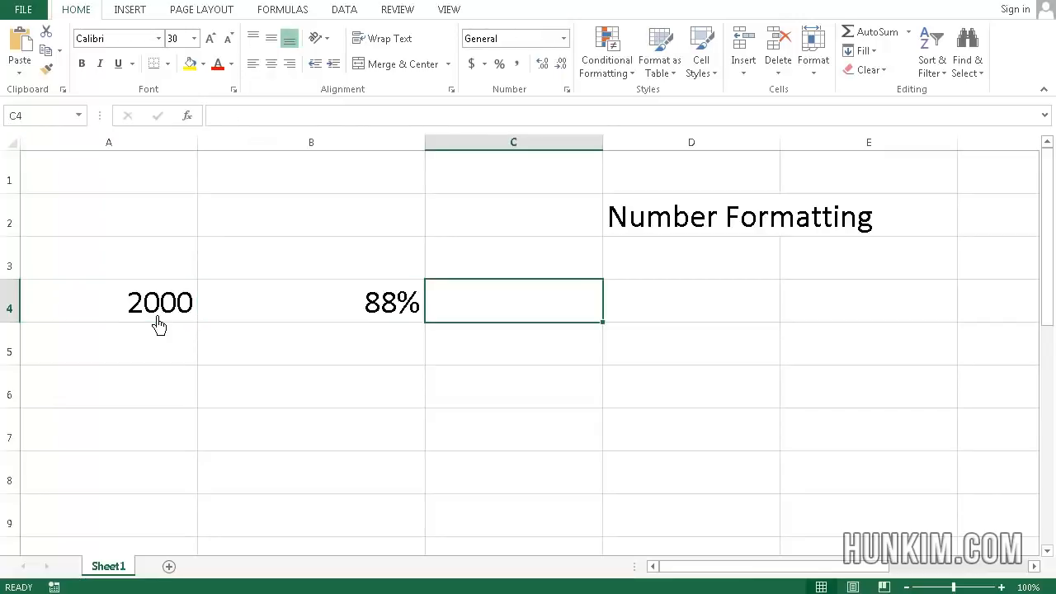
text(=)
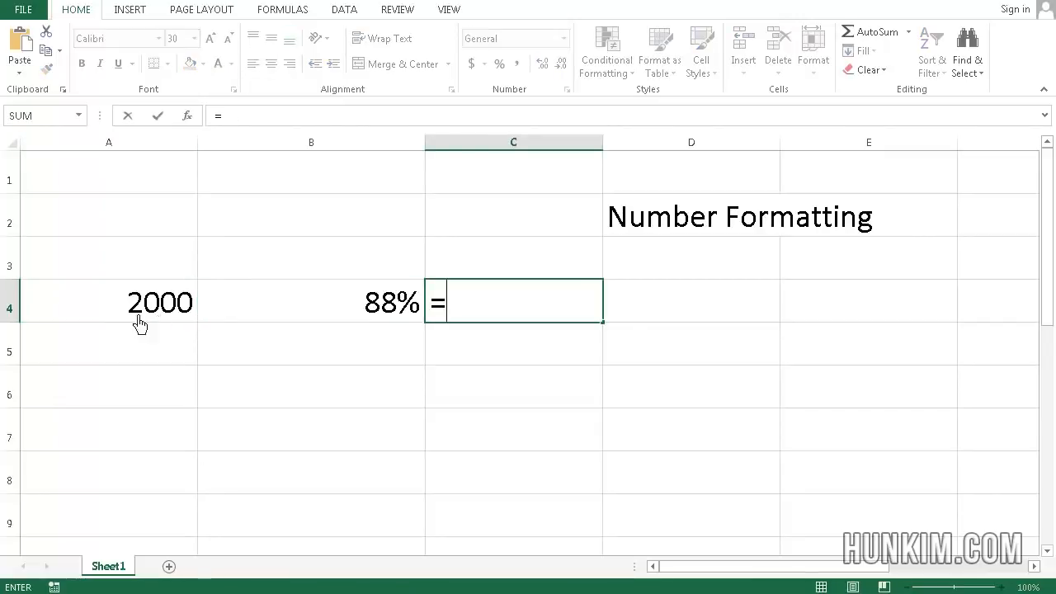
click(153, 313)
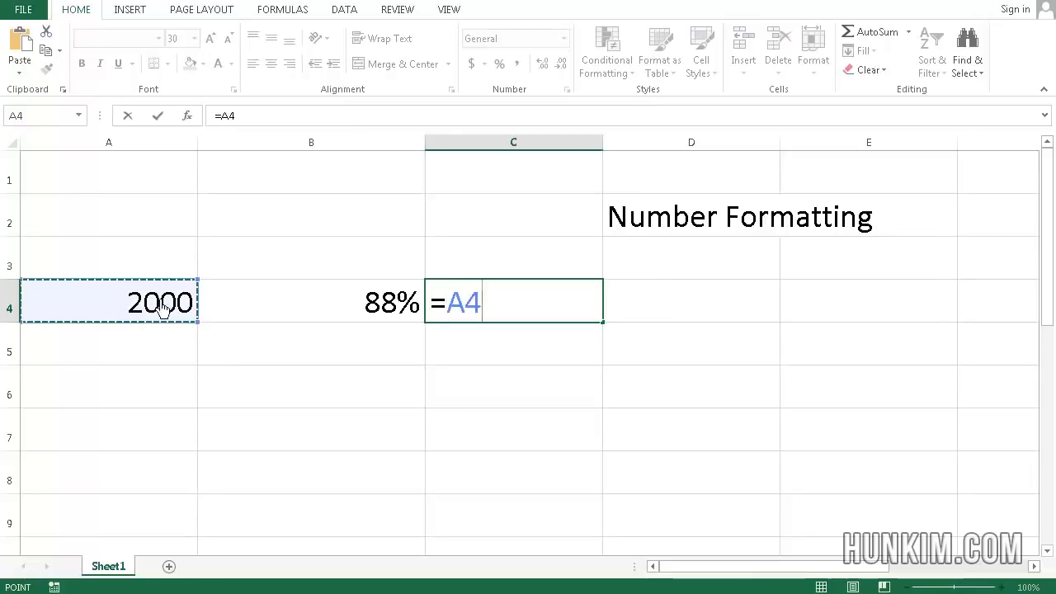
text(*)
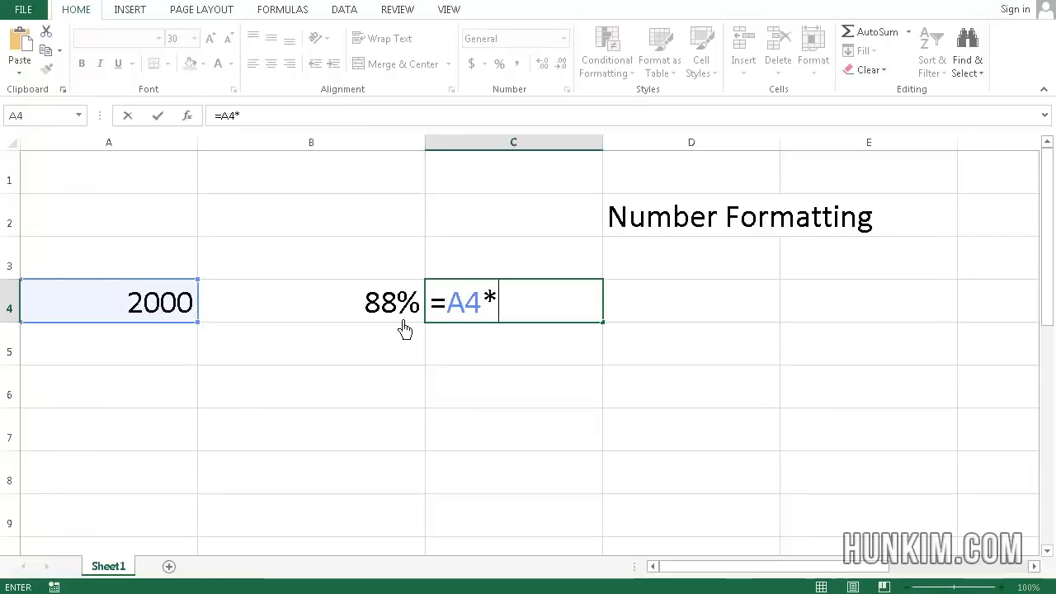
click(390, 305)
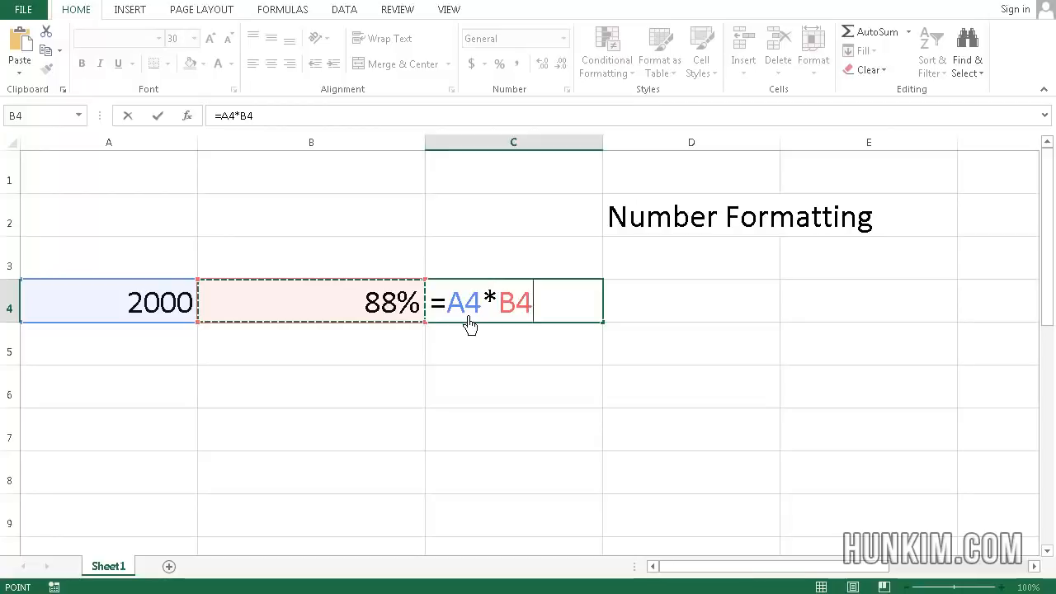
key(Return)
click(467, 320)
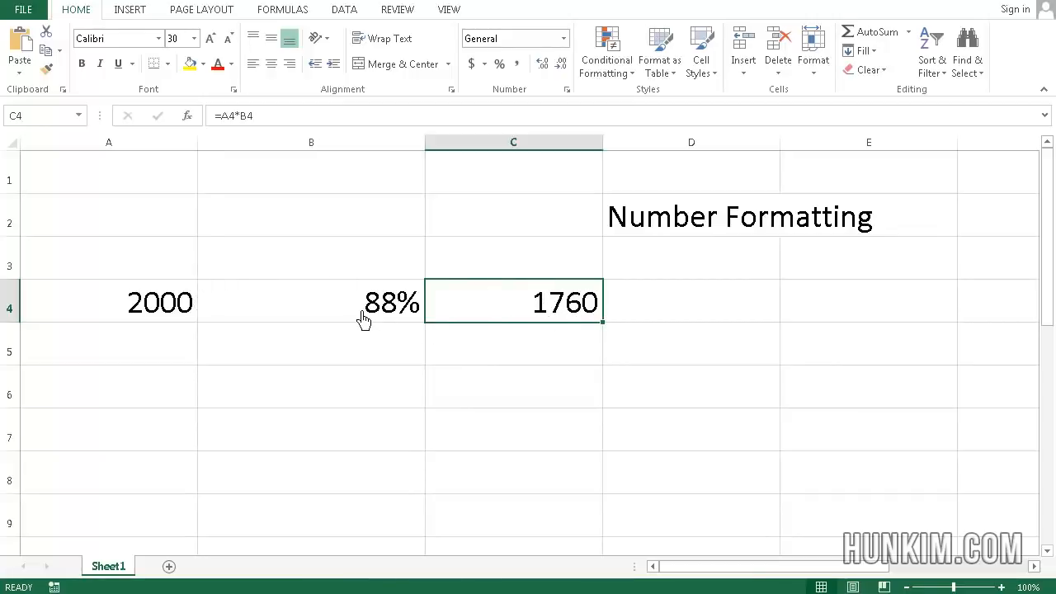
click(324, 314)
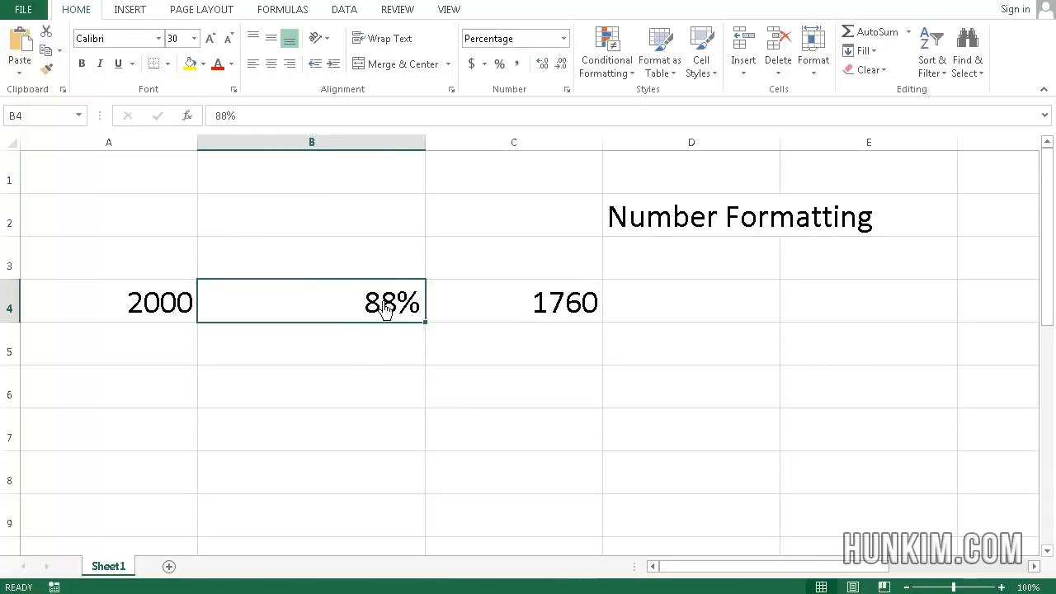
Clear the contents of cells C4 and A4.
click(564, 321)
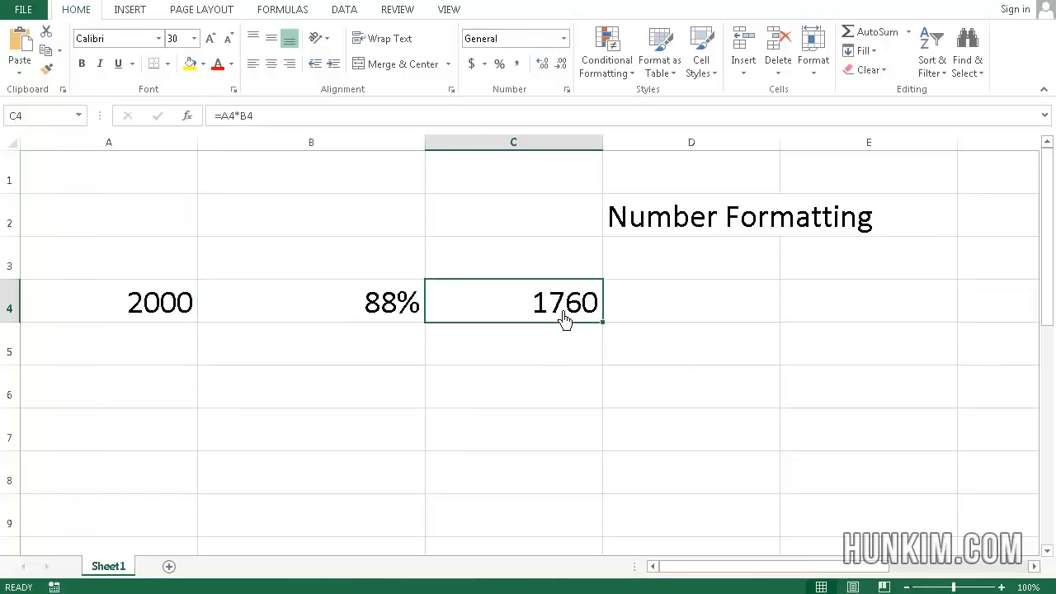
key(Delete)
click(150, 320)
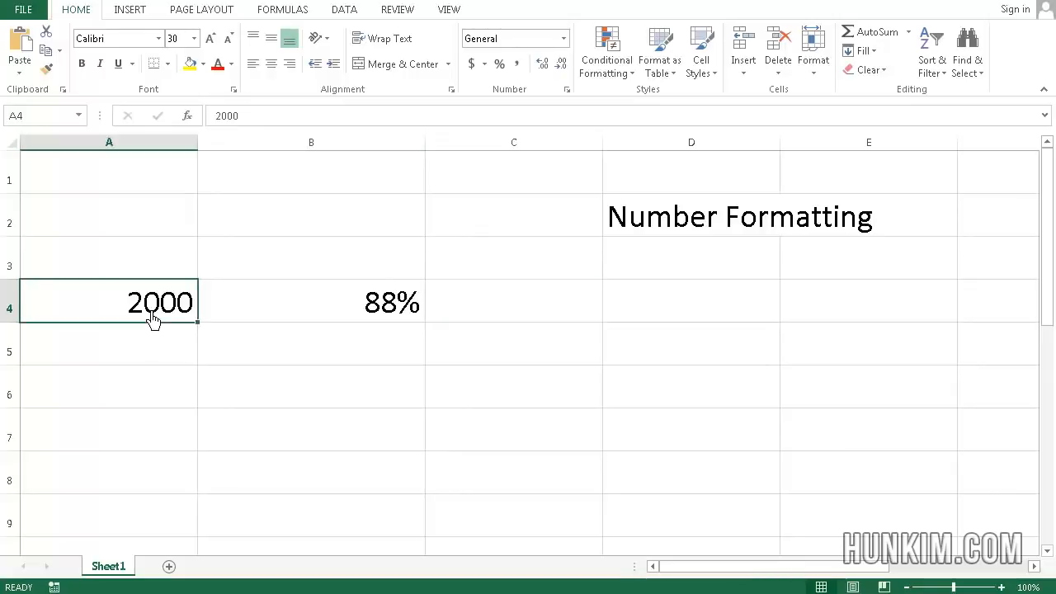
key(Delete)
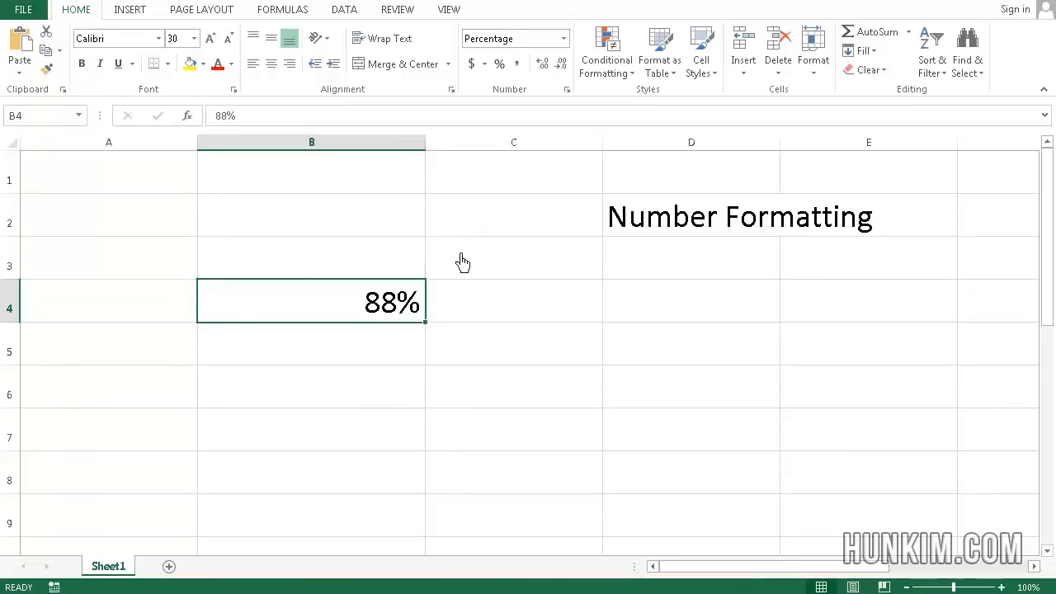
Change the format of cell B4 to Number and enter 3.141592654 in it.
click(564, 39)
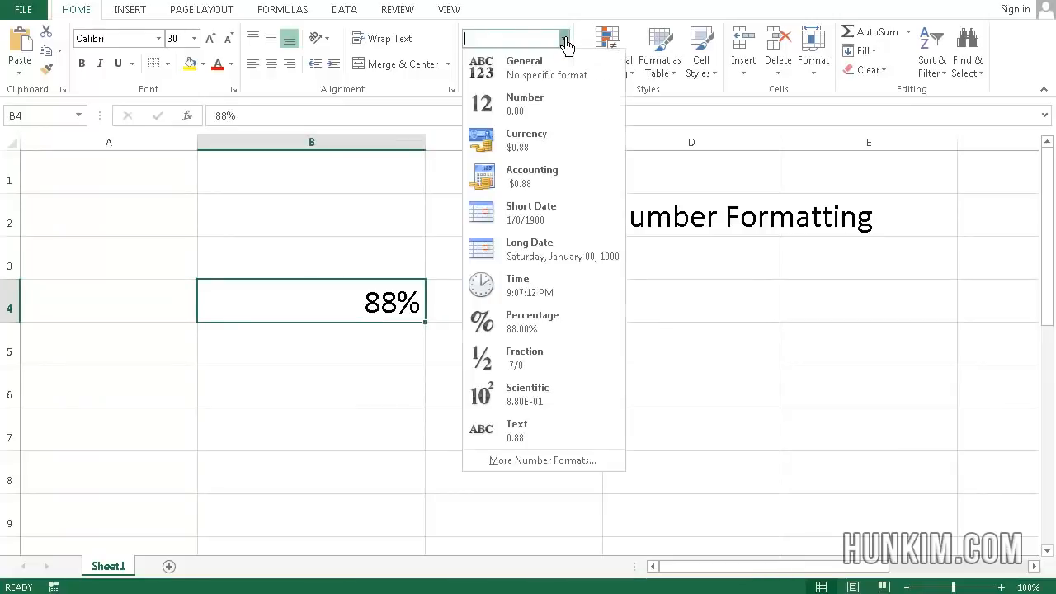
click(534, 110)
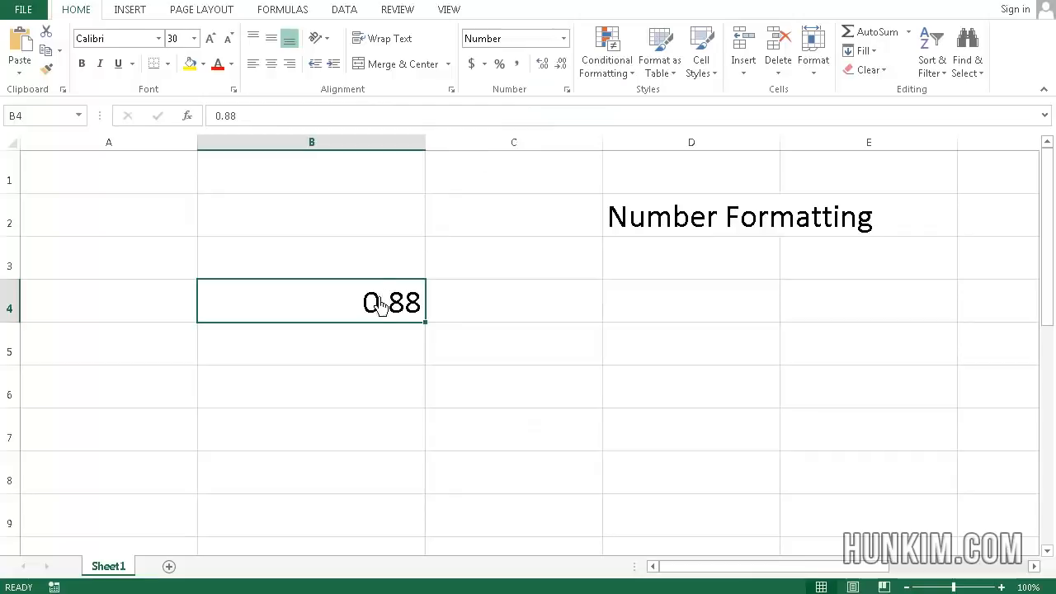
text(3.1)
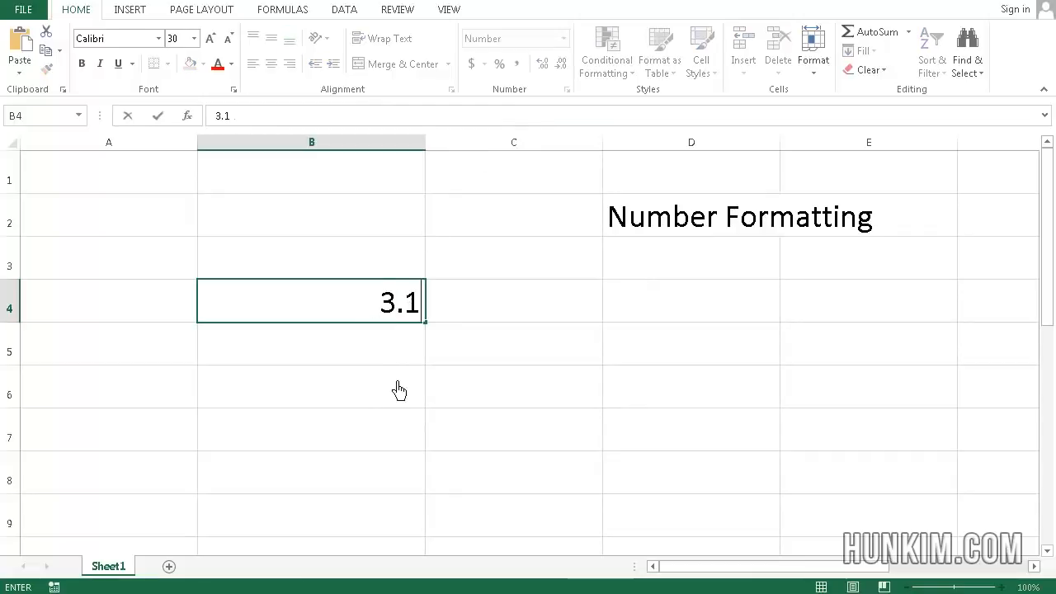
text(41592)
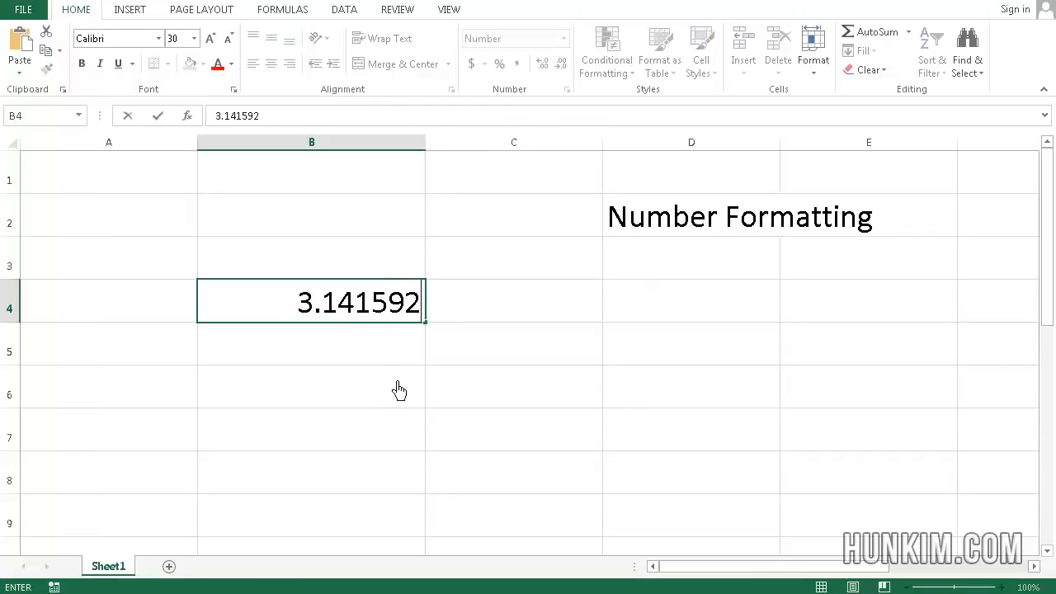
text(654)
key(Return)
key(Up)
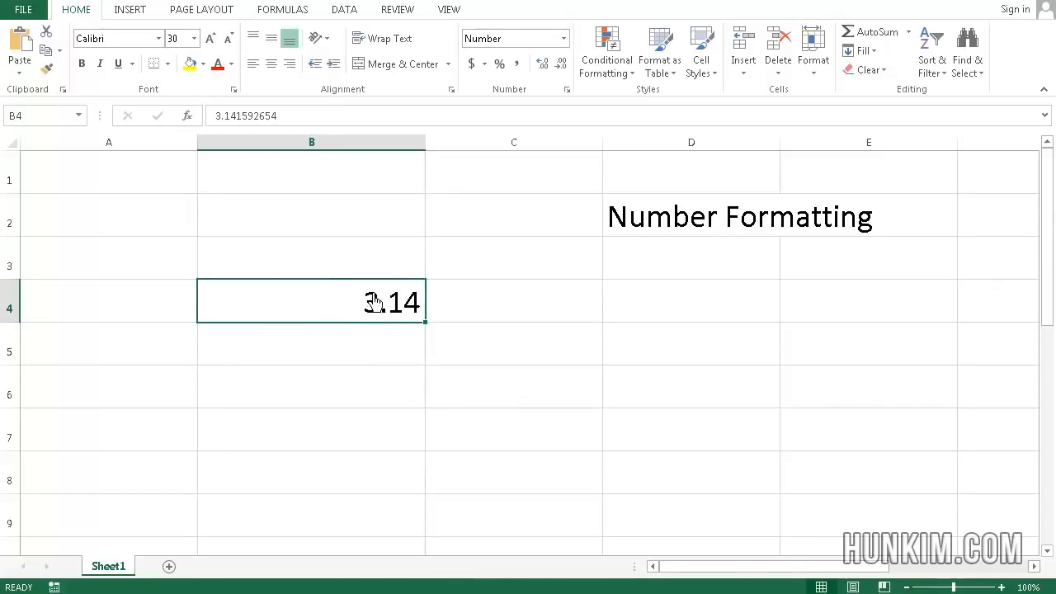
Apply the Number format to B4 again and increase its displayed decimals to six places.
click(565, 39)
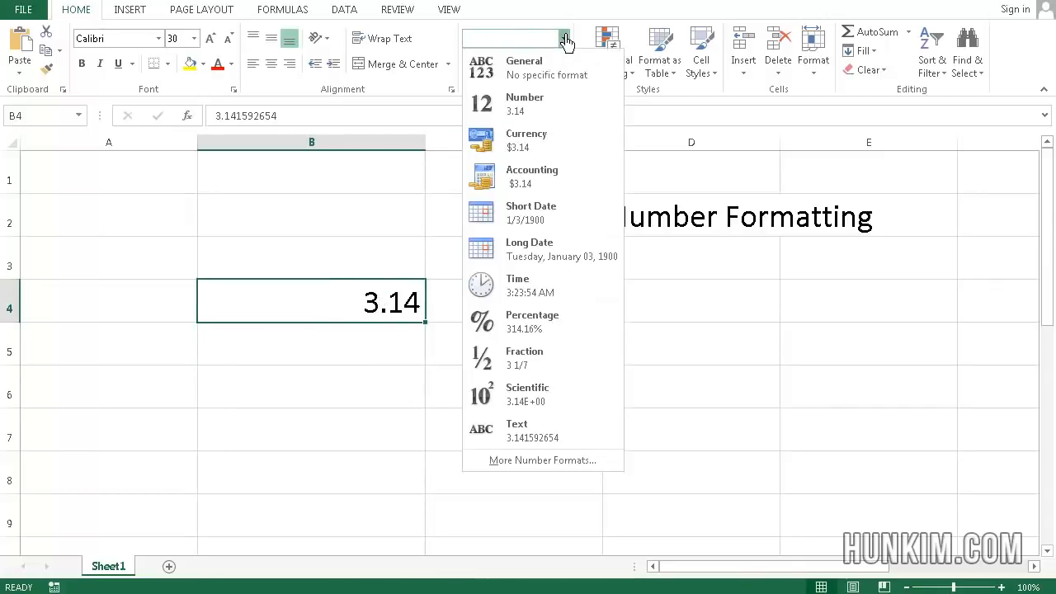
click(537, 108)
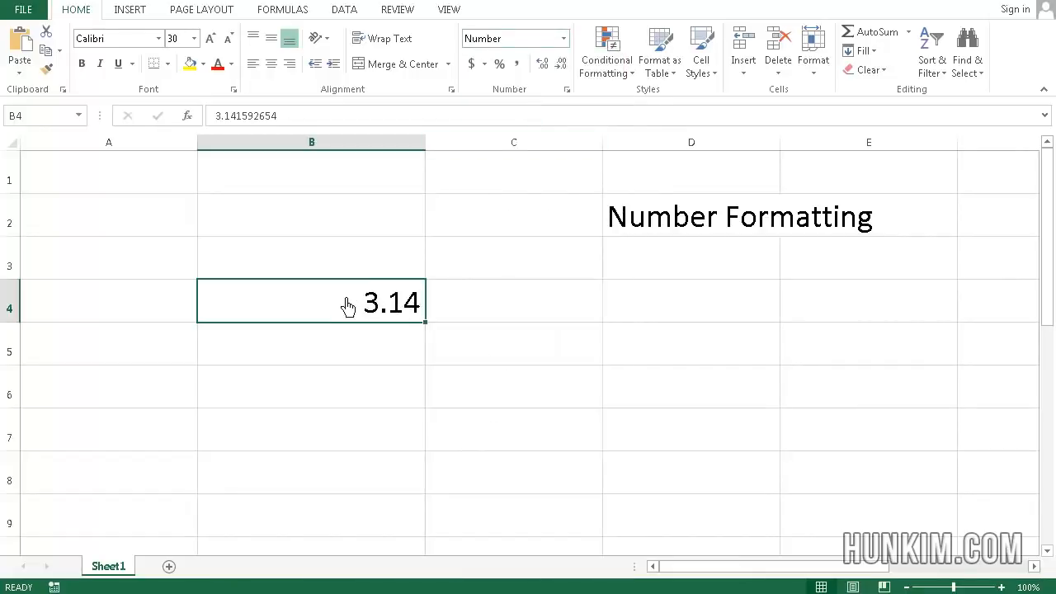
click(541, 66)
click(541, 66)
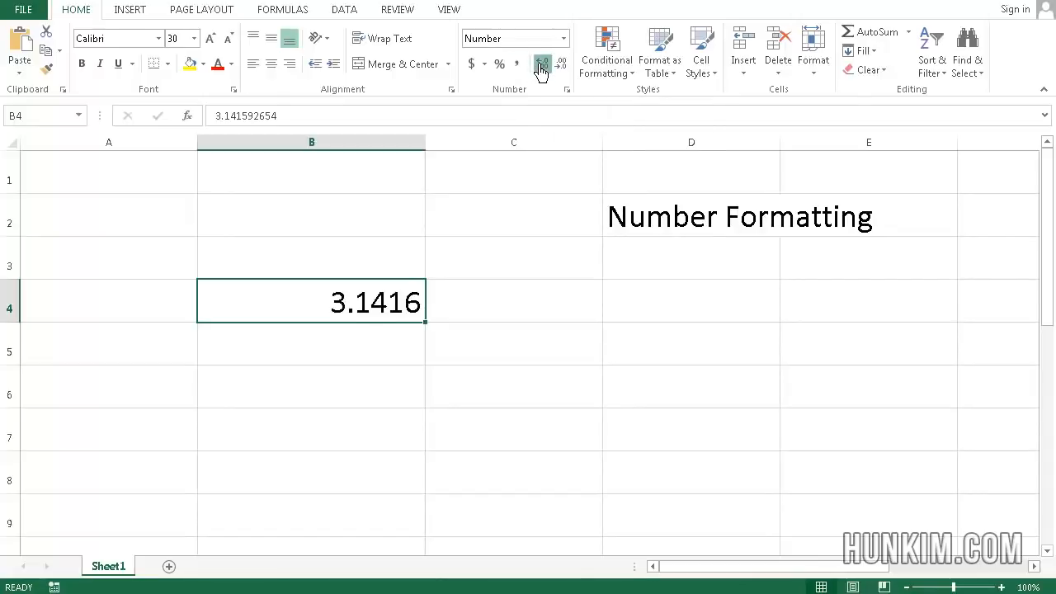
click(541, 66)
click(542, 66)
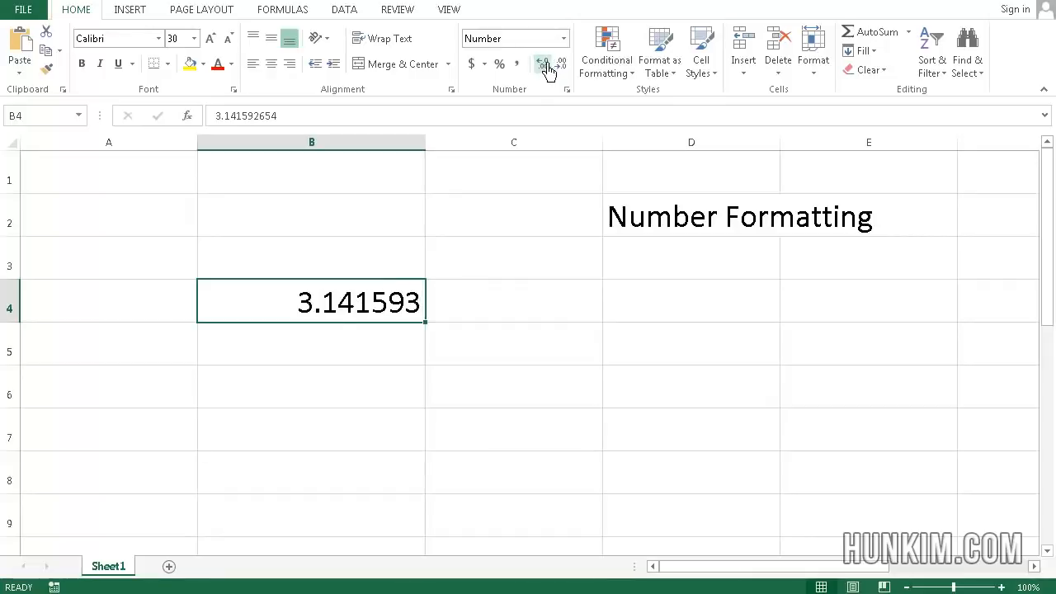
Reduce B4 to four decimal places, show five, and return it to four.
click(562, 66)
click(563, 66)
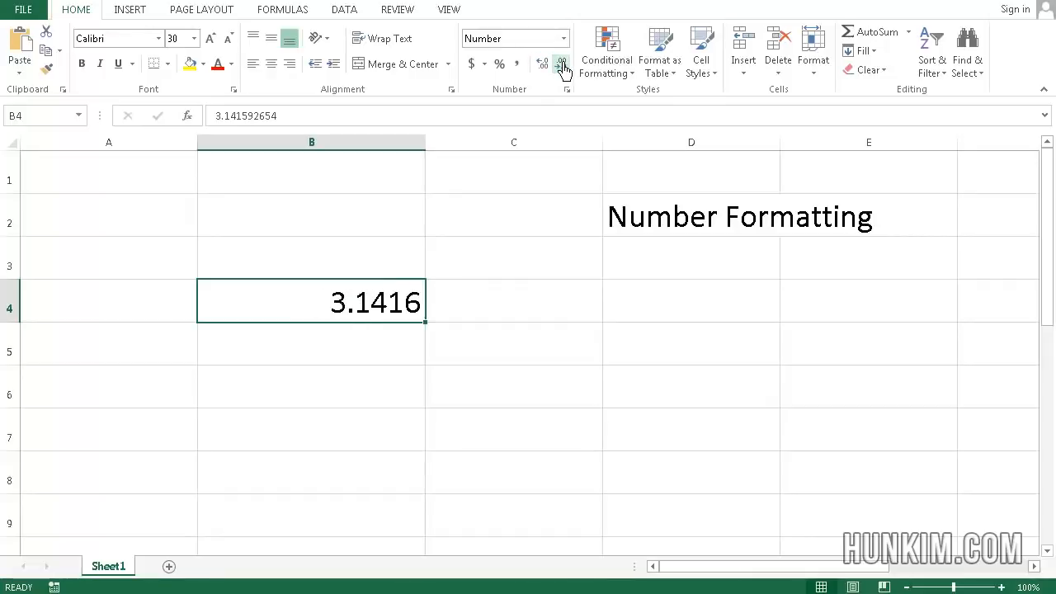
click(542, 66)
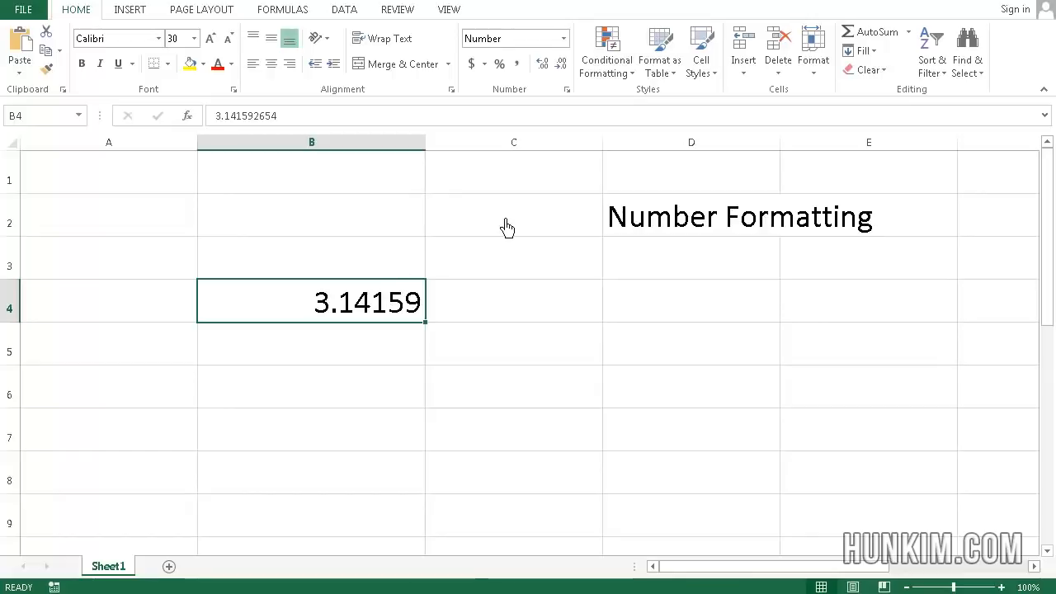
click(561, 64)
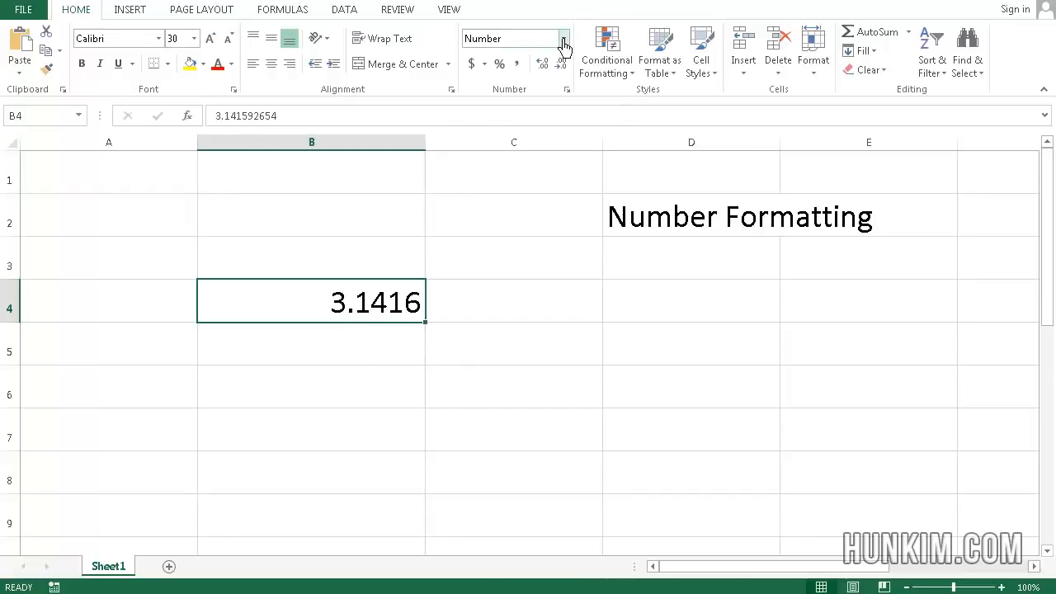
Format B4 as a Fraction, view the fraction types in the Format Cells dialog, and close it without changes.
click(563, 38)
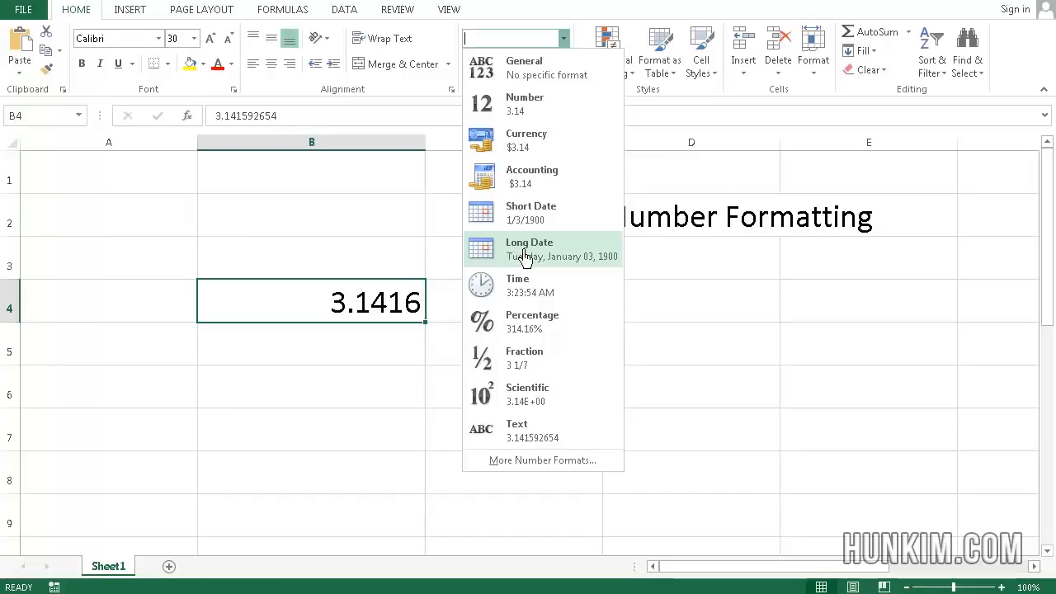
click(470, 357)
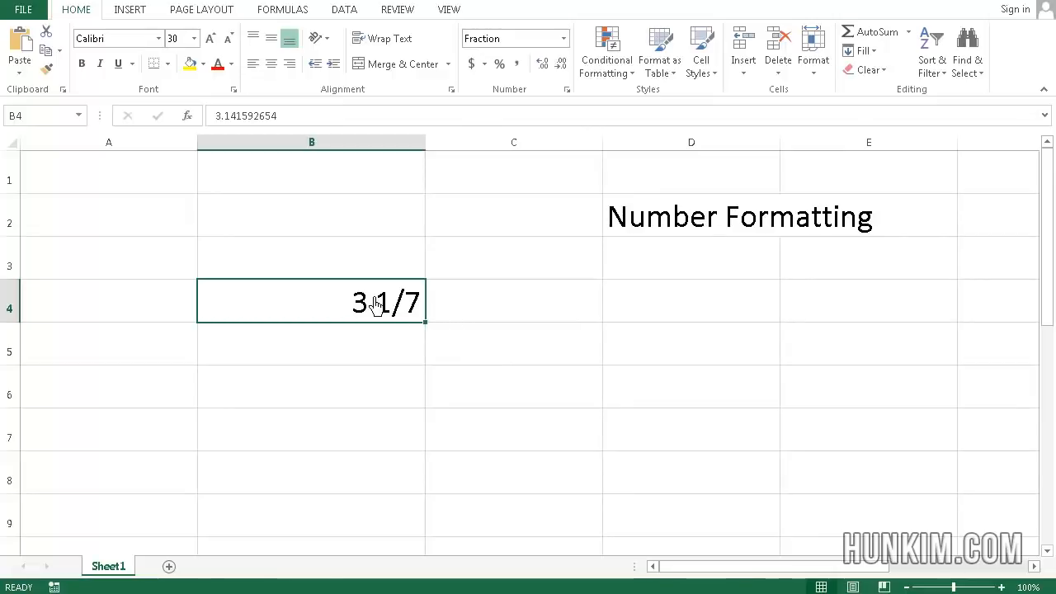
click(563, 39)
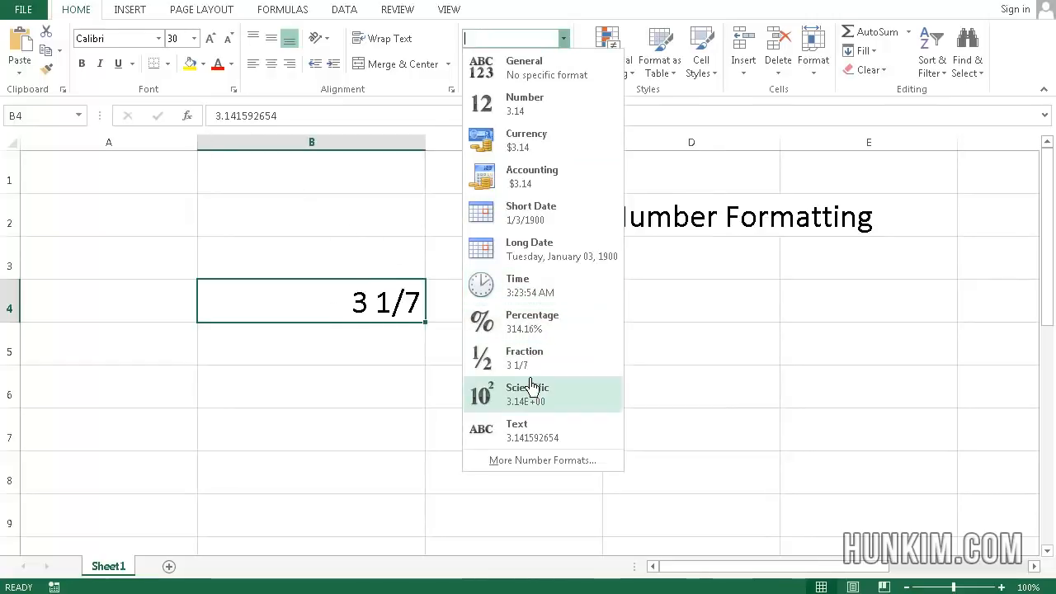
click(539, 460)
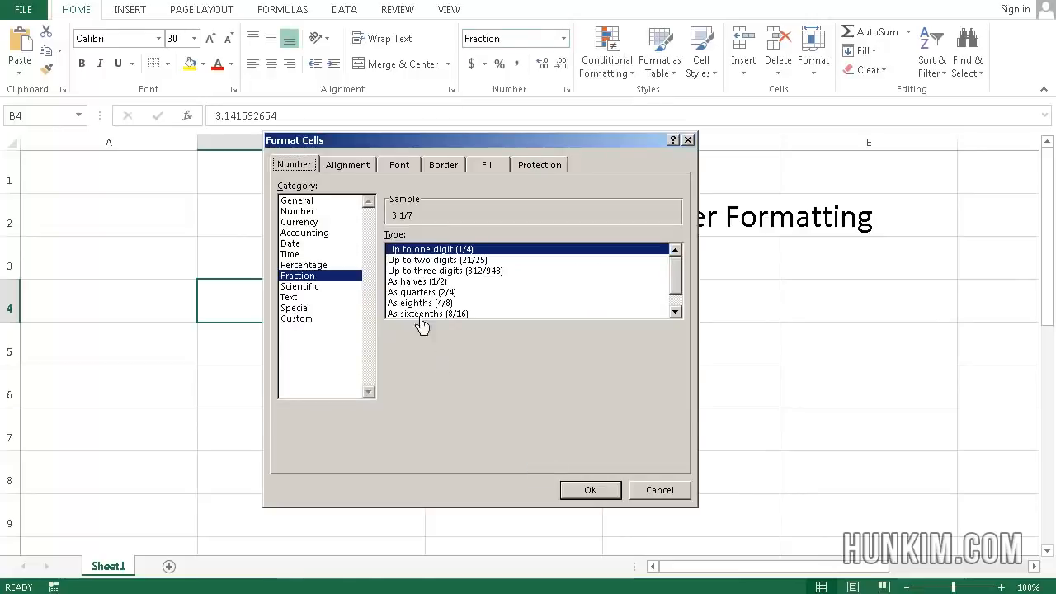
drag(409, 146, 553, 133)
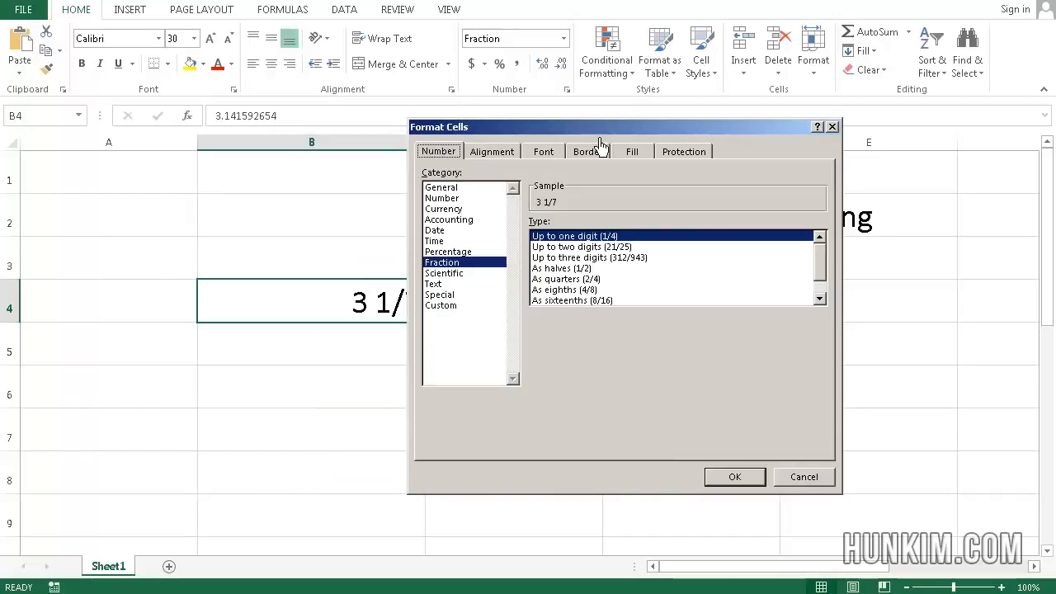
click(830, 126)
Open the Format Cells dialog for B4 and browse the number categories from General through Custom, viewing their options.
right_click(334, 302)
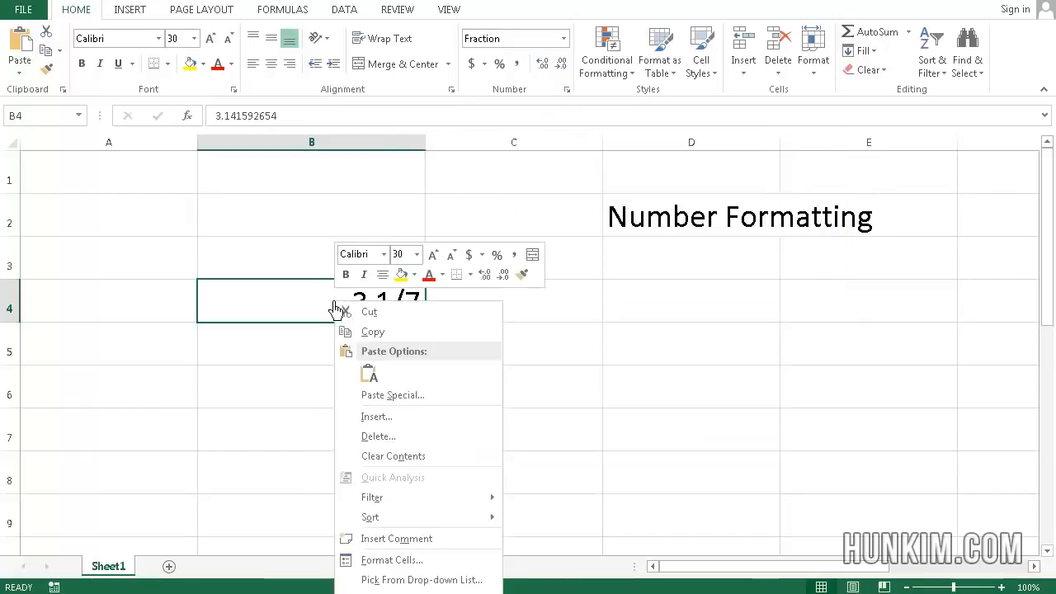
click(388, 560)
click(210, 356)
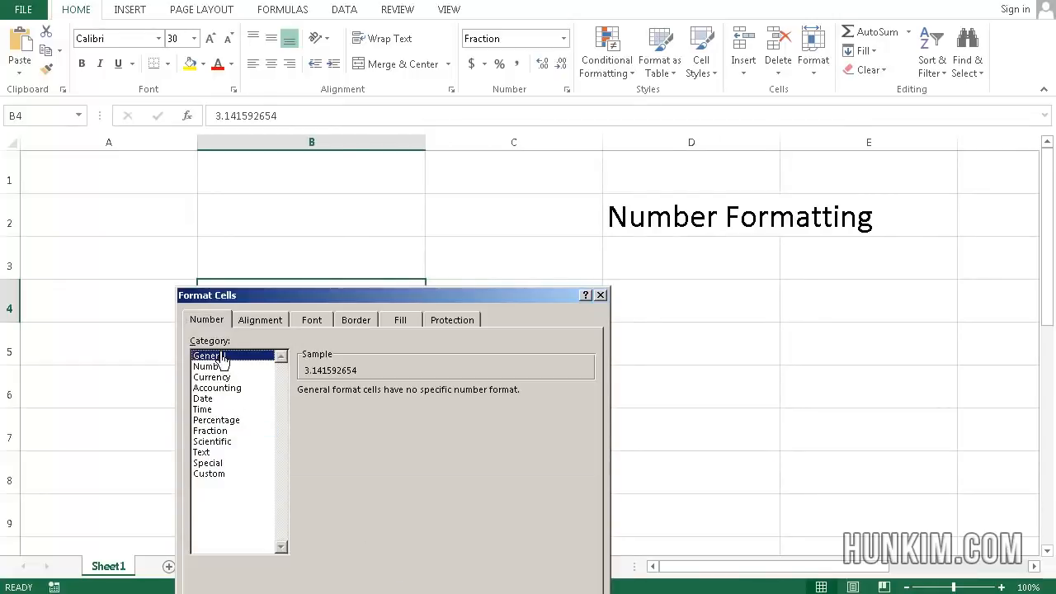
click(220, 367)
click(222, 378)
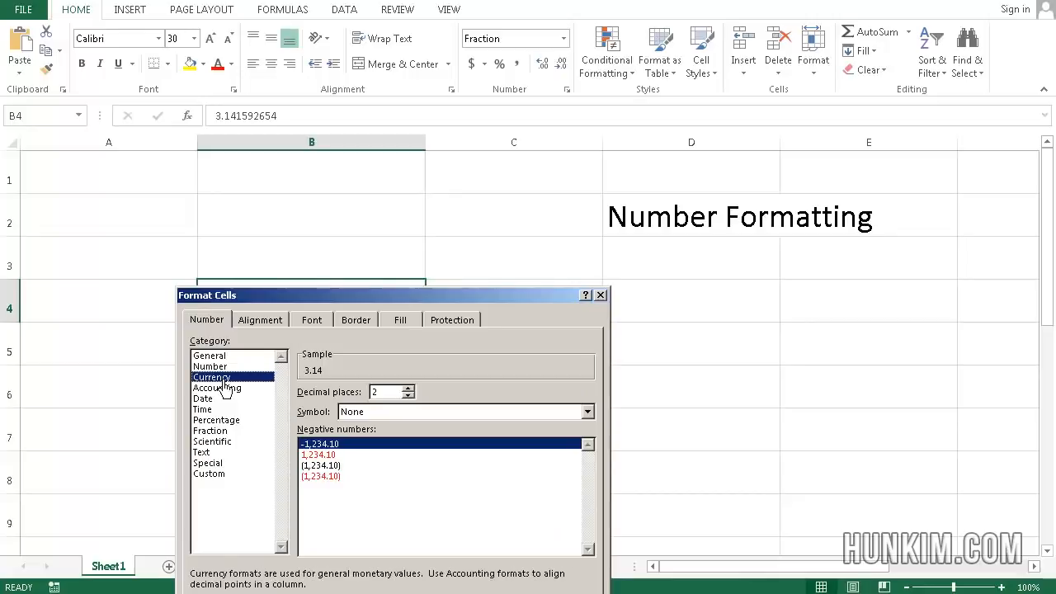
click(223, 388)
click(223, 401)
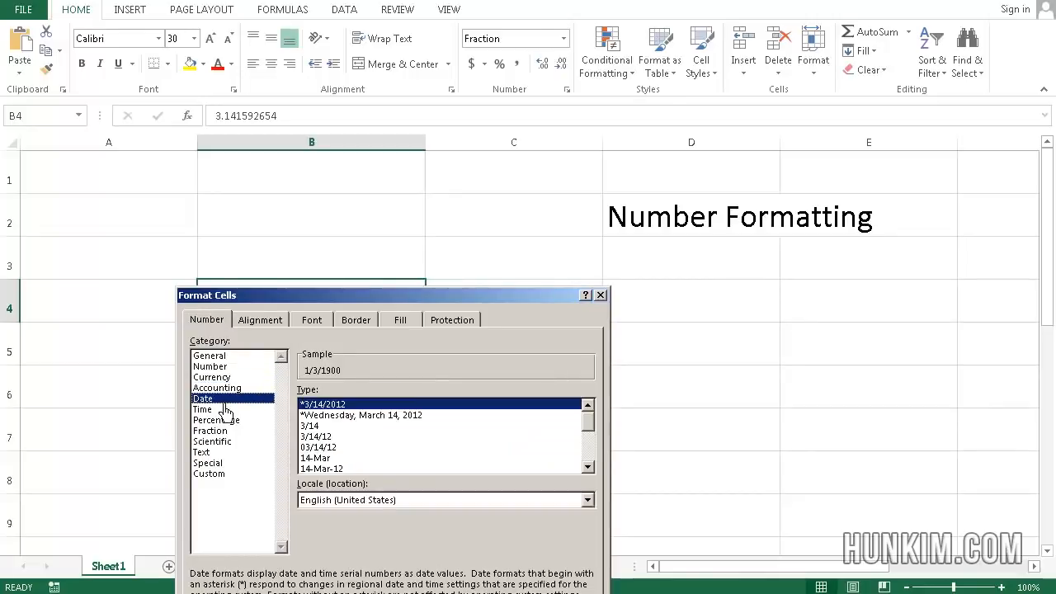
click(225, 408)
click(227, 401)
click(229, 410)
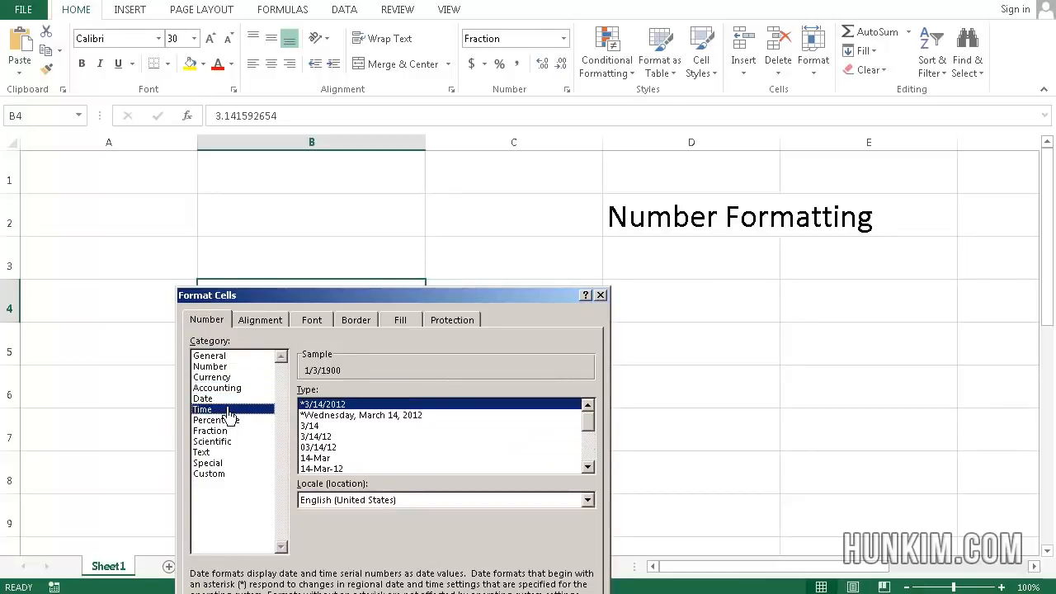
click(228, 420)
click(227, 431)
click(201, 452)
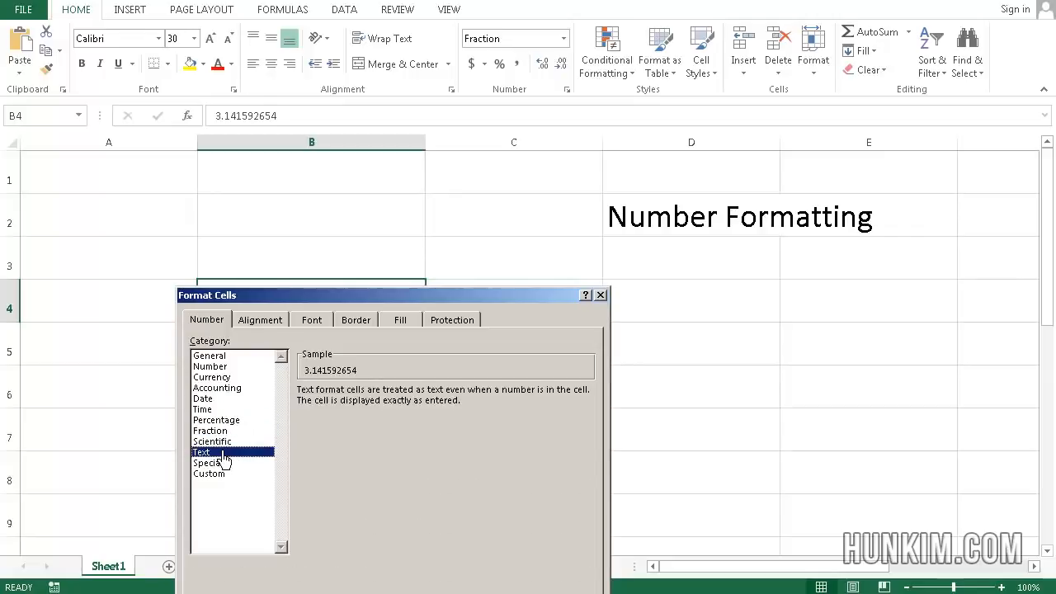
click(224, 464)
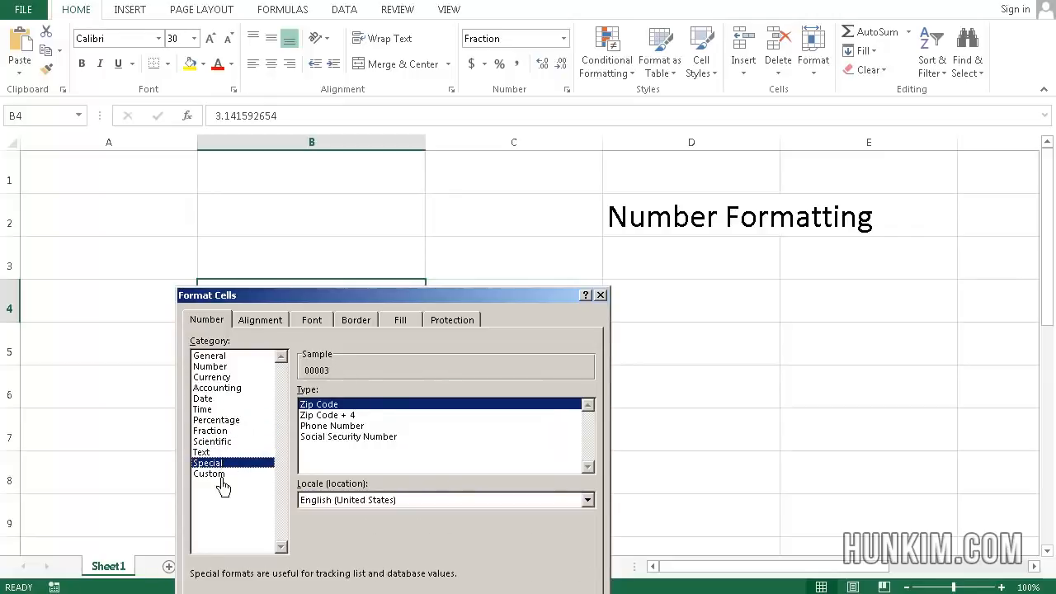
click(222, 475)
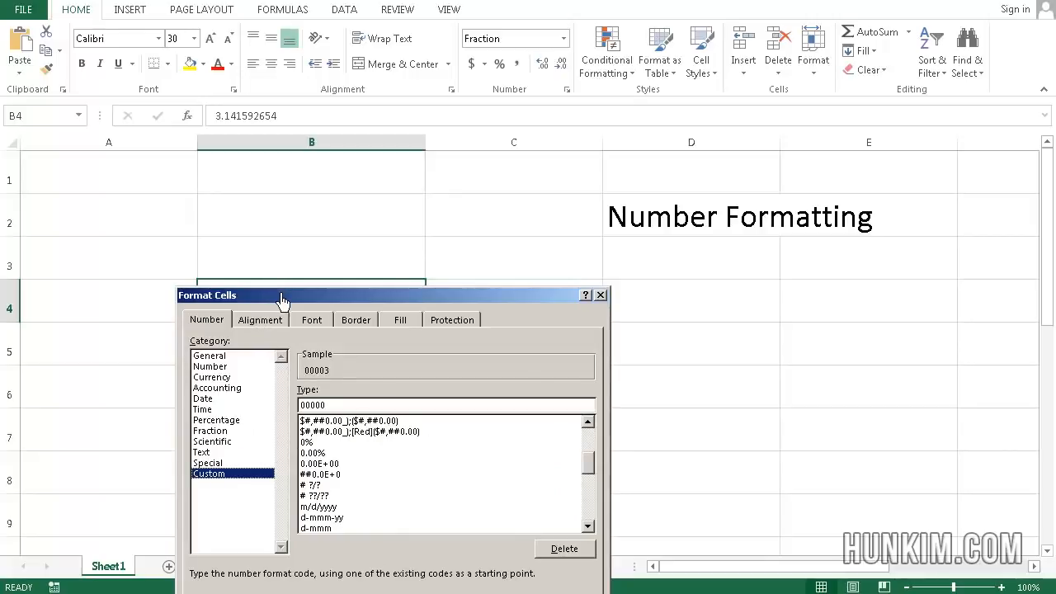
View the alignment and orientation options for B4 and close the Format Cells dialog without changes.
drag(281, 298, 444, 179)
click(424, 203)
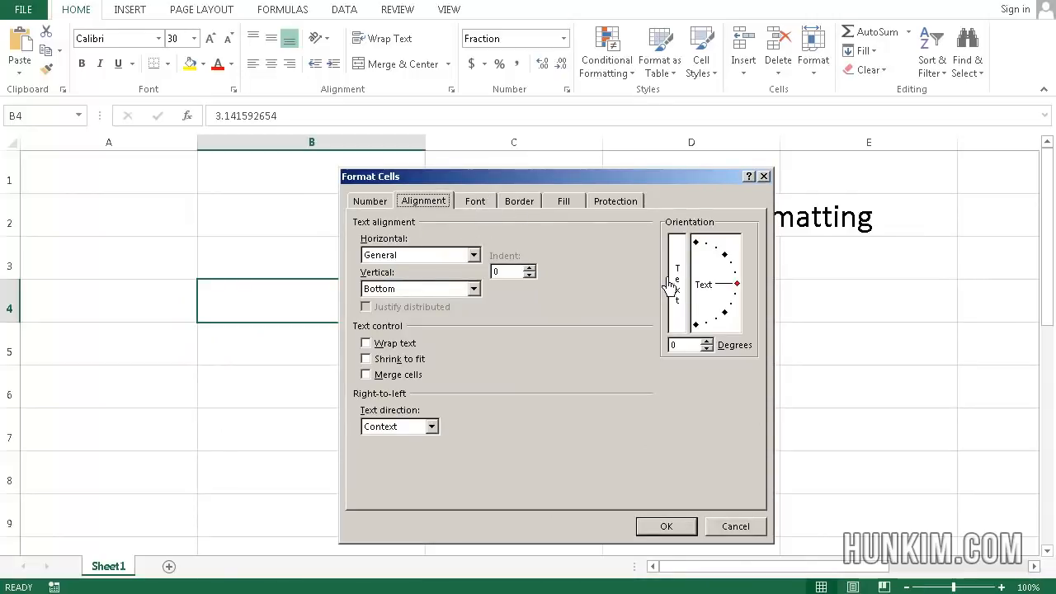
drag(640, 179, 800, 143)
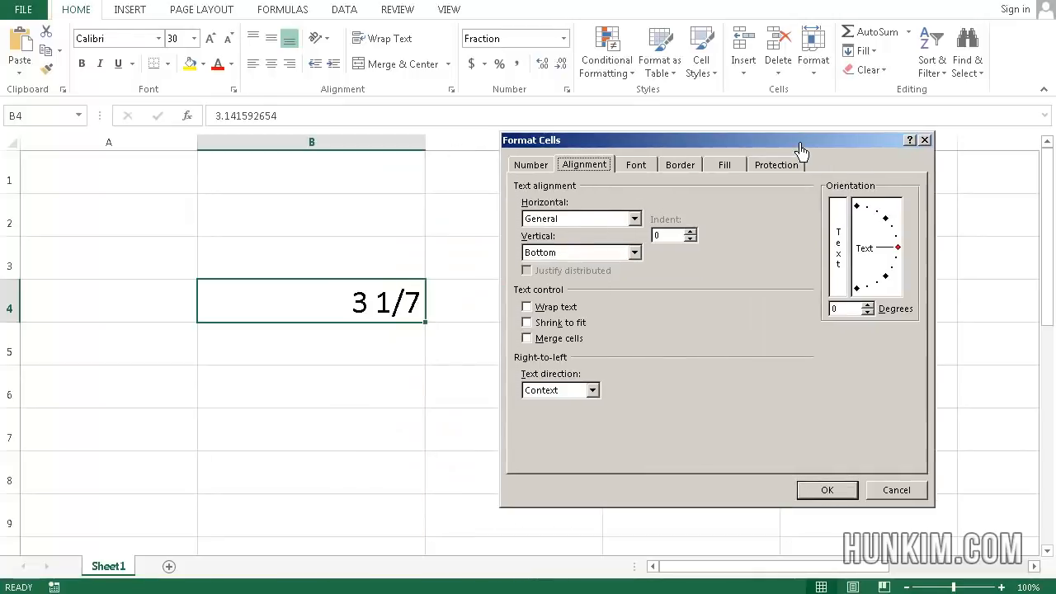
click(924, 140)
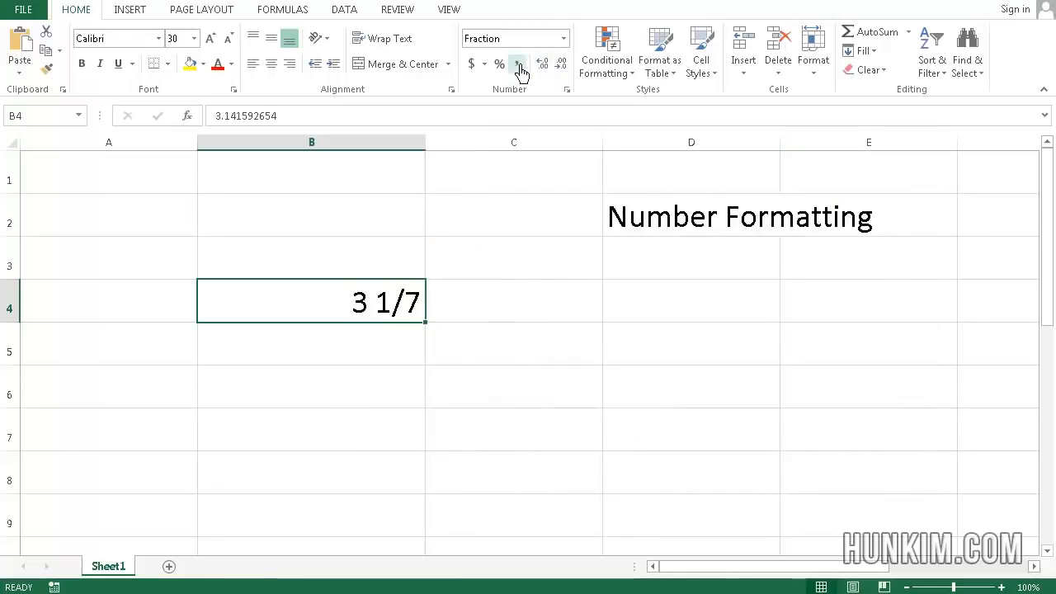
Change the format of cell B4 from Fraction to Number.
key(alt+h)
key(n)
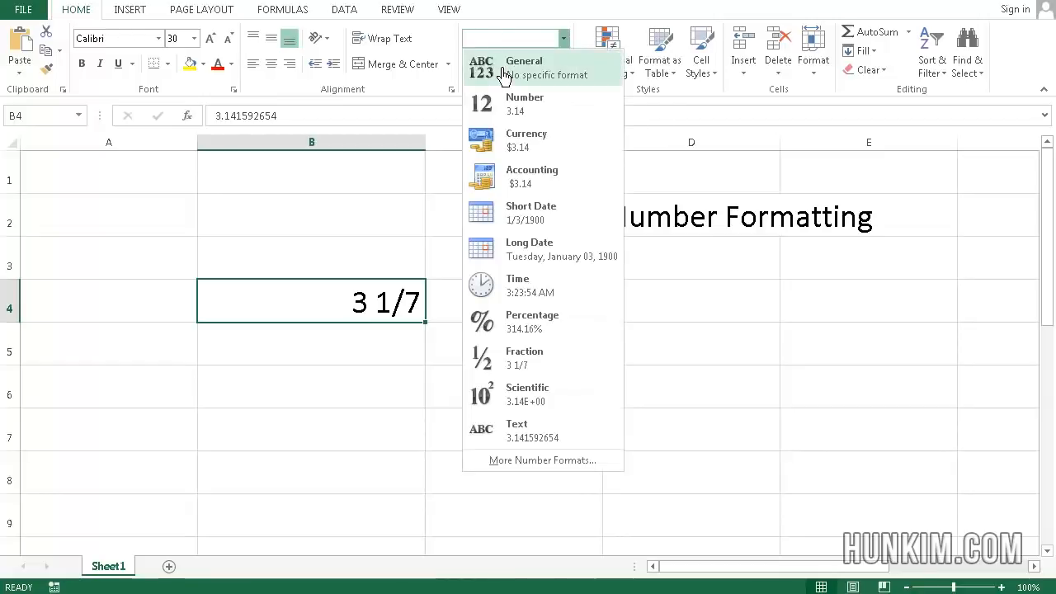
click(519, 106)
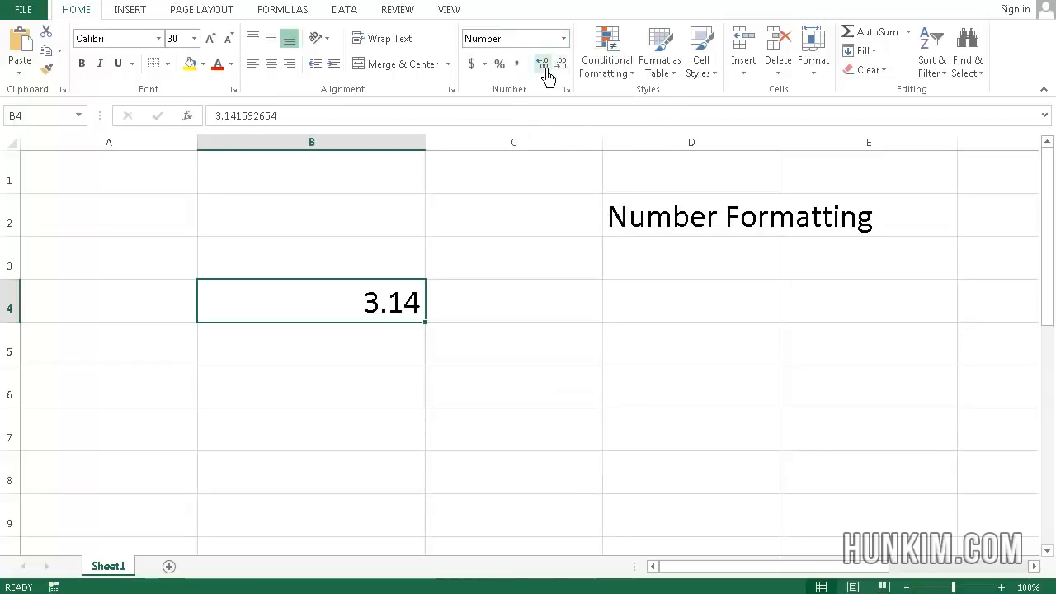
Try a text orientation of 26 degrees on B4 in the Format Cells dialog and undo the rotation.
right_click(355, 305)
click(389, 555)
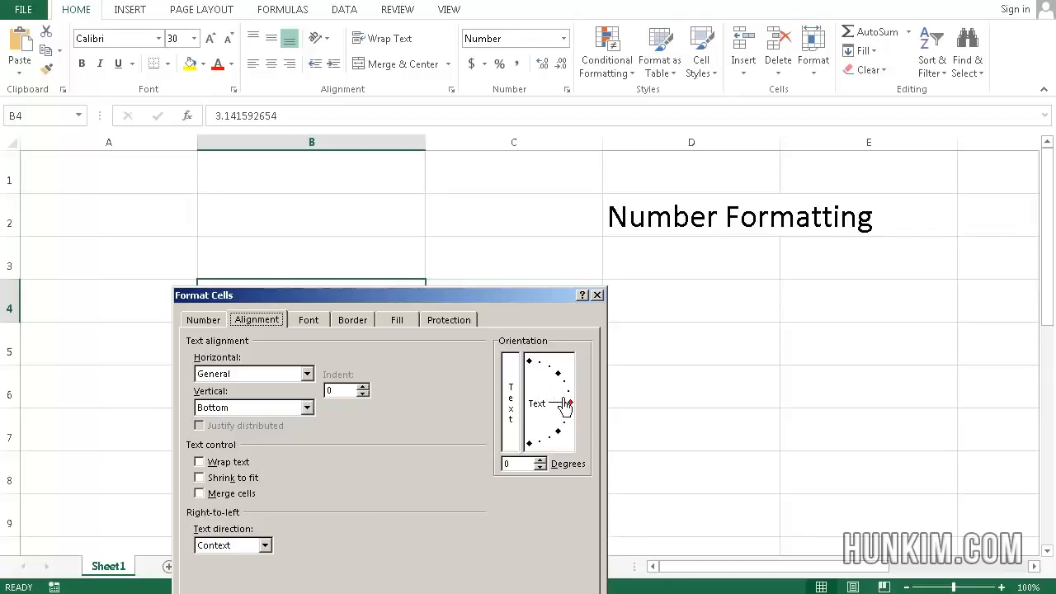
drag(569, 403, 566, 384)
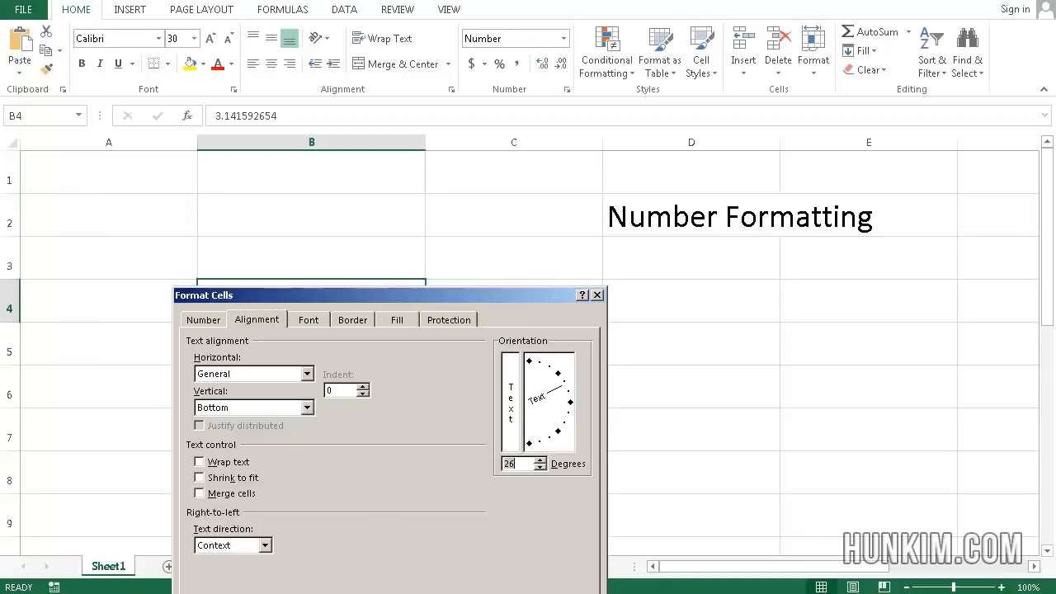
key(Return)
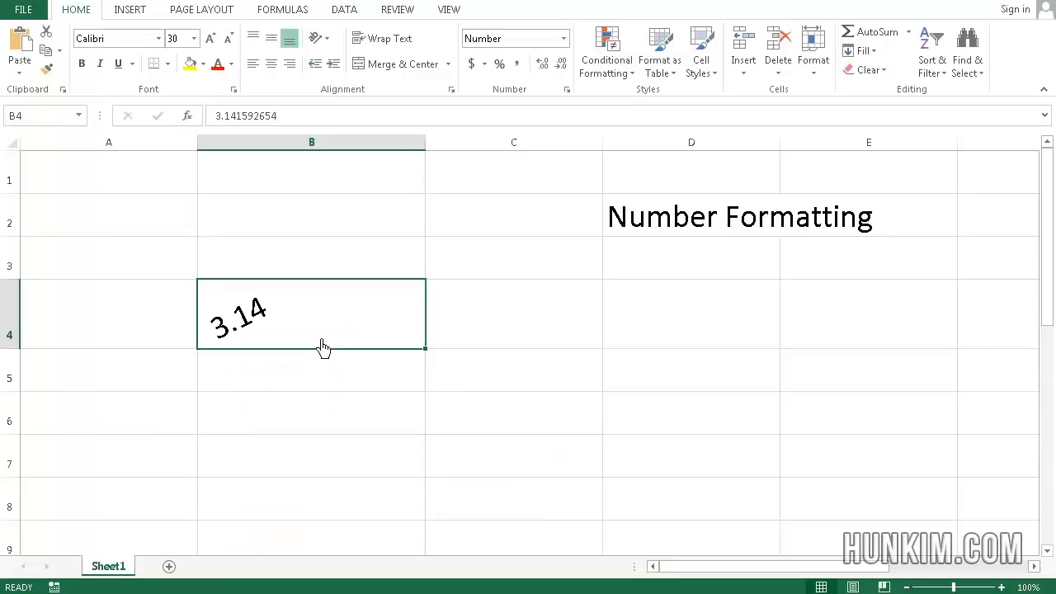
key(ctrl+z)
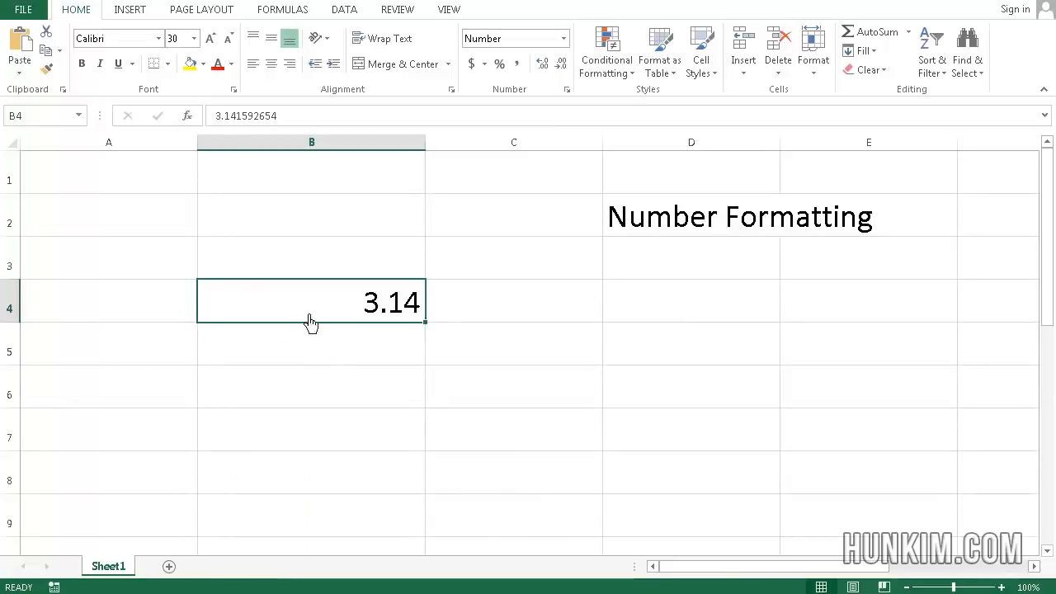
Try the Angle Counterclockwise orientation on the text in B4 and undo it.
click(325, 42)
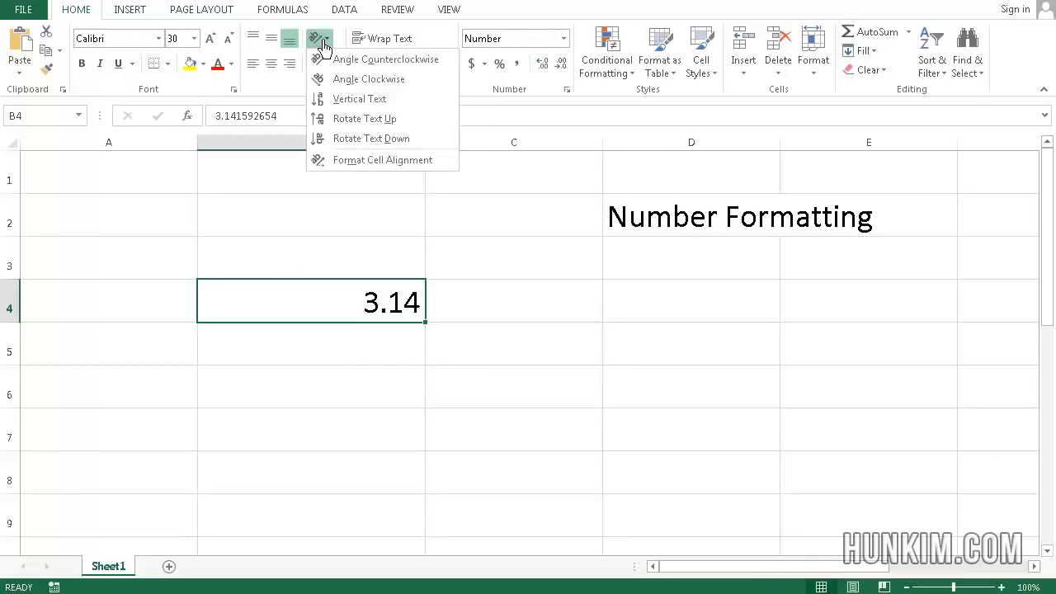
click(382, 61)
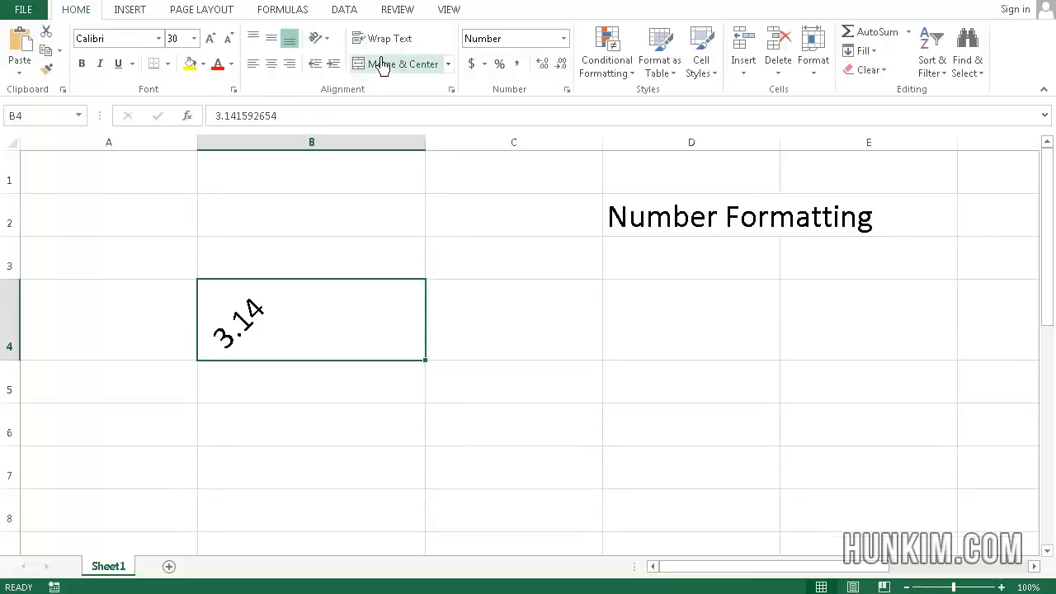
key(ctrl+z)
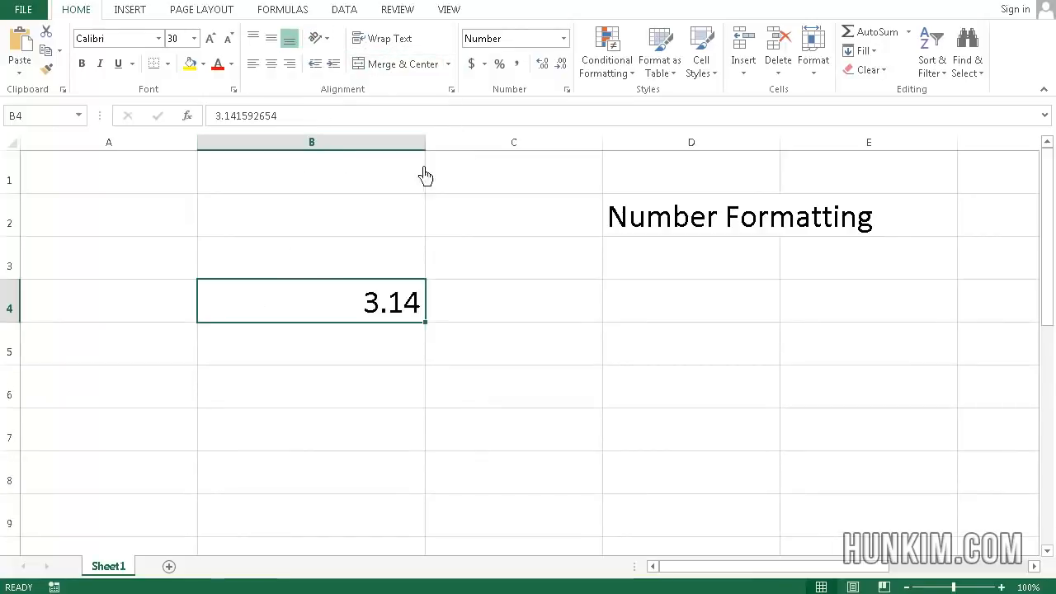
Reopen Format Cells for B4, look through the alignment, font, border and fill options, and cancel the dialog.
right_click(397, 307)
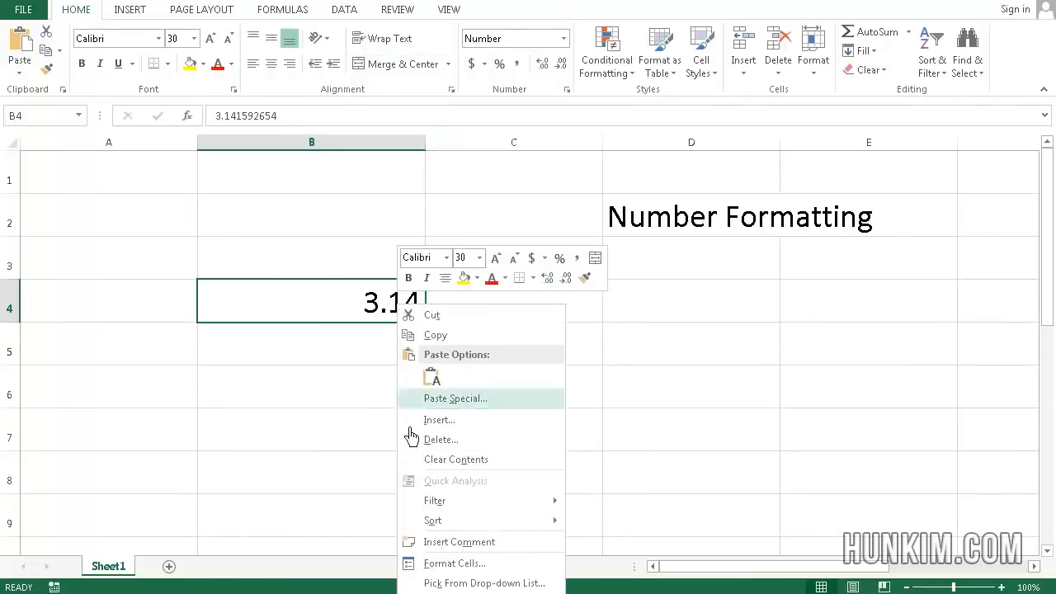
click(470, 564)
drag(436, 306, 617, 172)
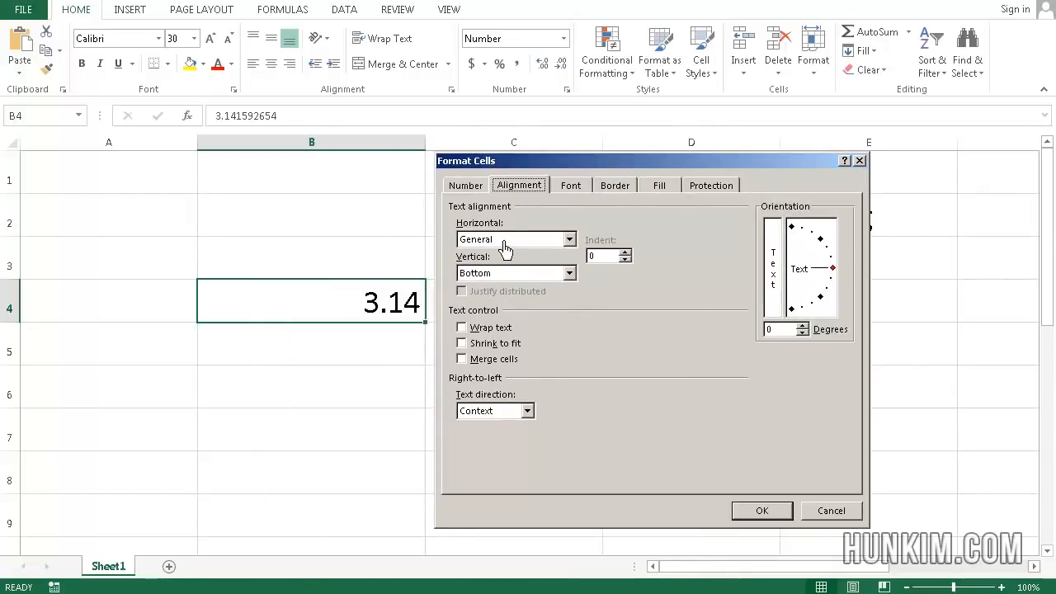
mouse_move(823, 264)
mouse_down()
mouse_move(817, 251)
mouse_move(831, 262)
mouse_up()
click(574, 186)
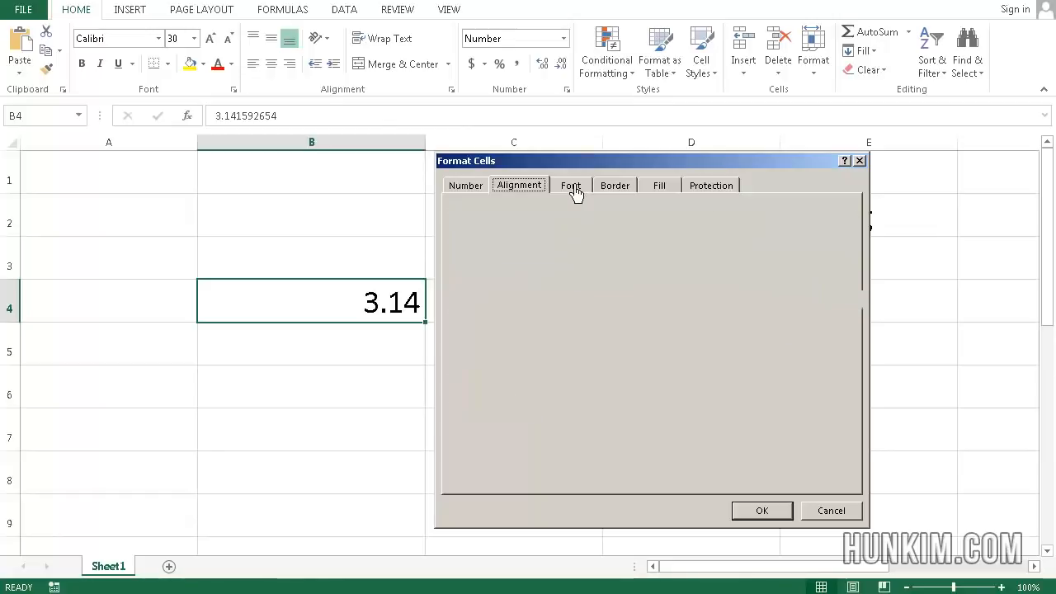
click(625, 183)
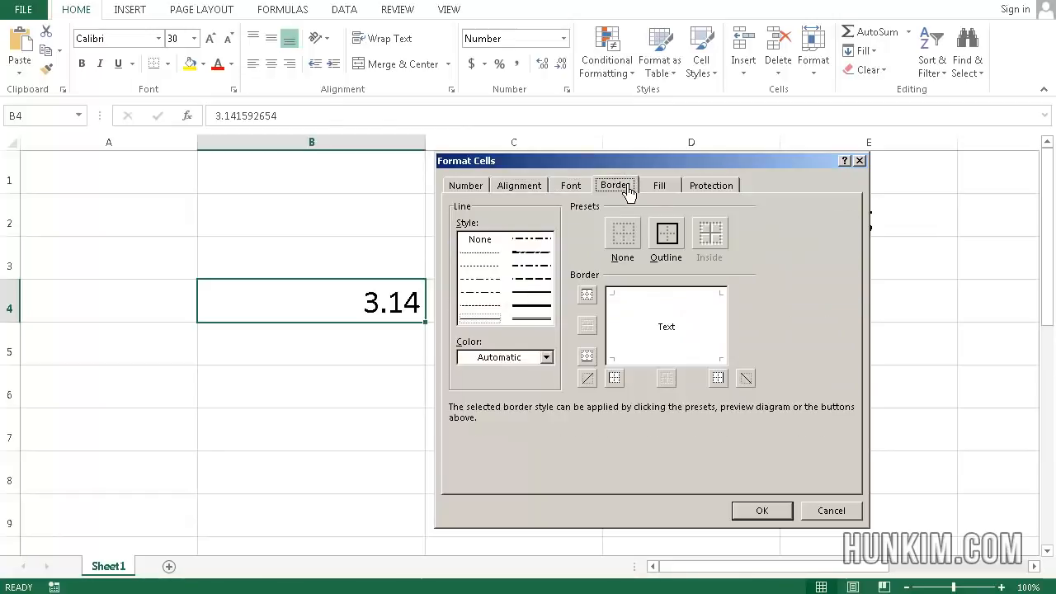
click(662, 187)
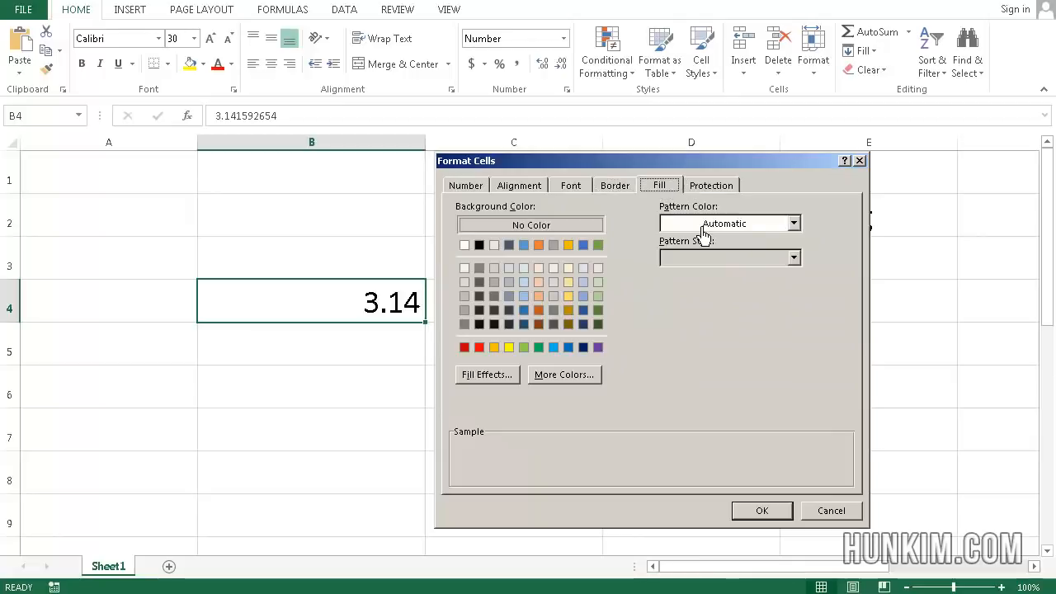
click(825, 509)
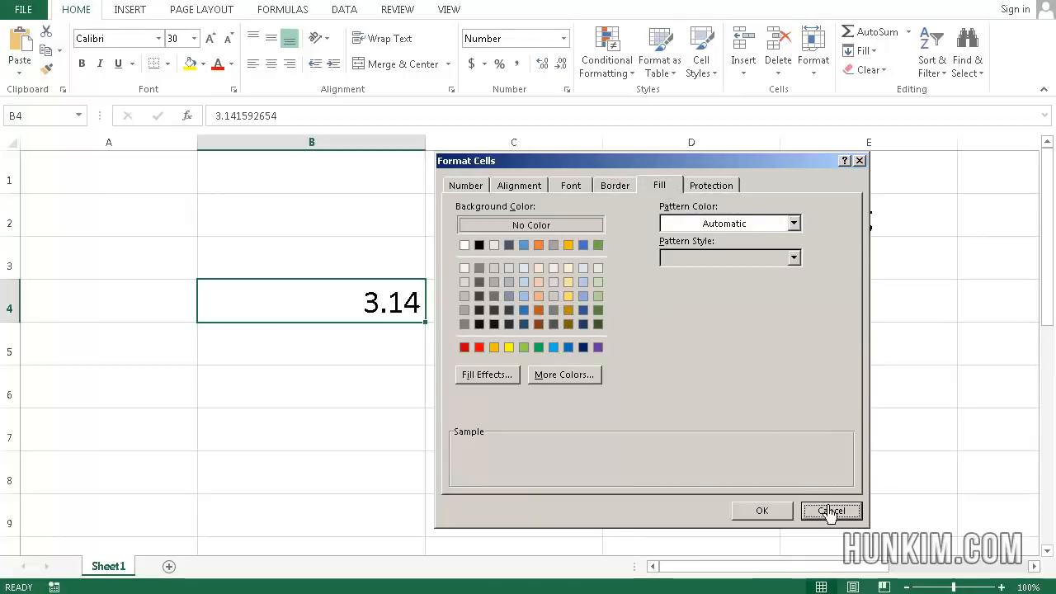
click(503, 320)
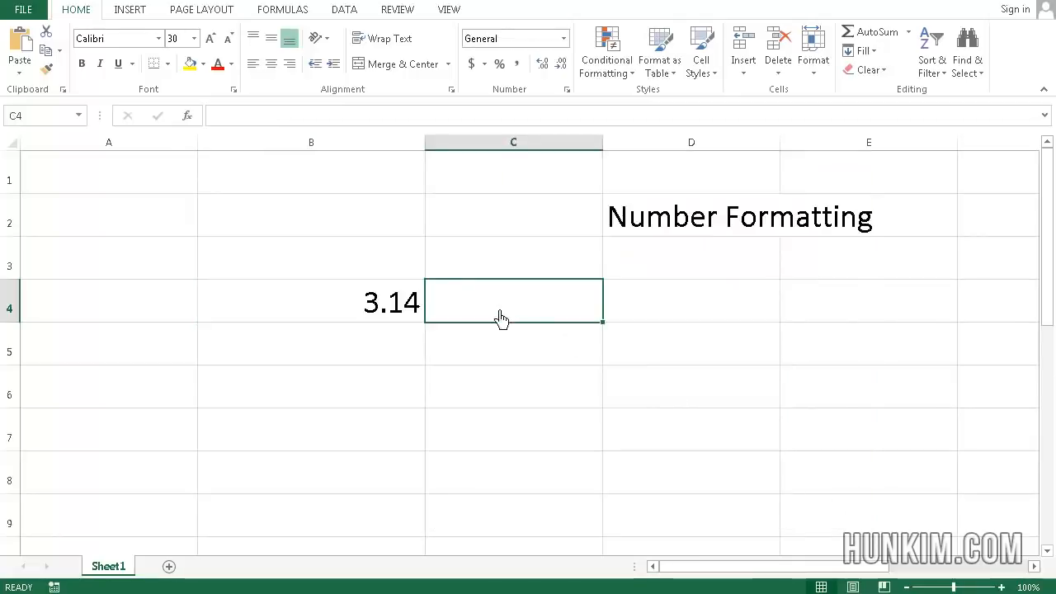
click(369, 270)
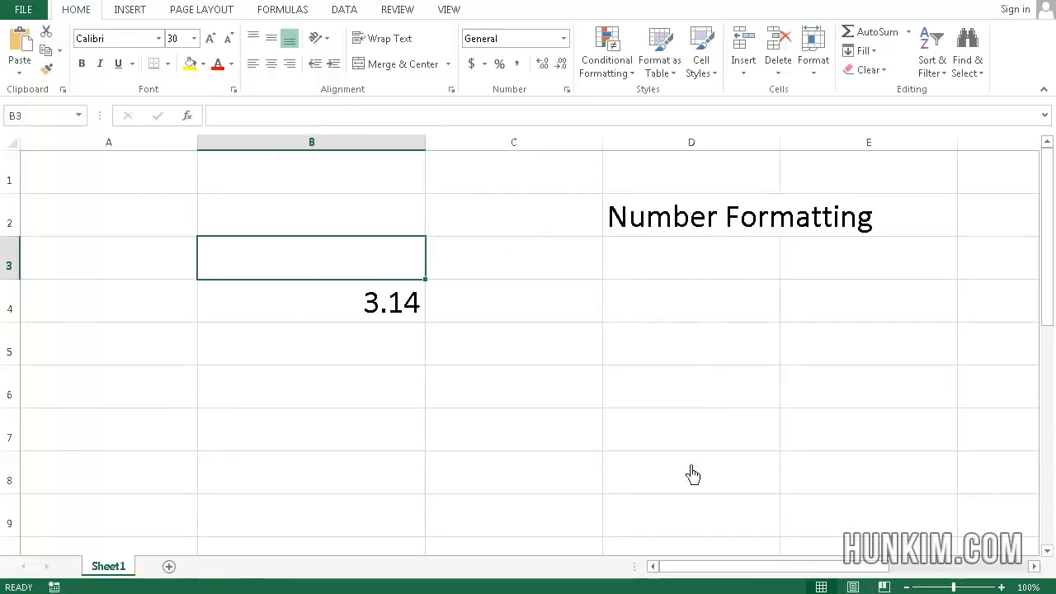